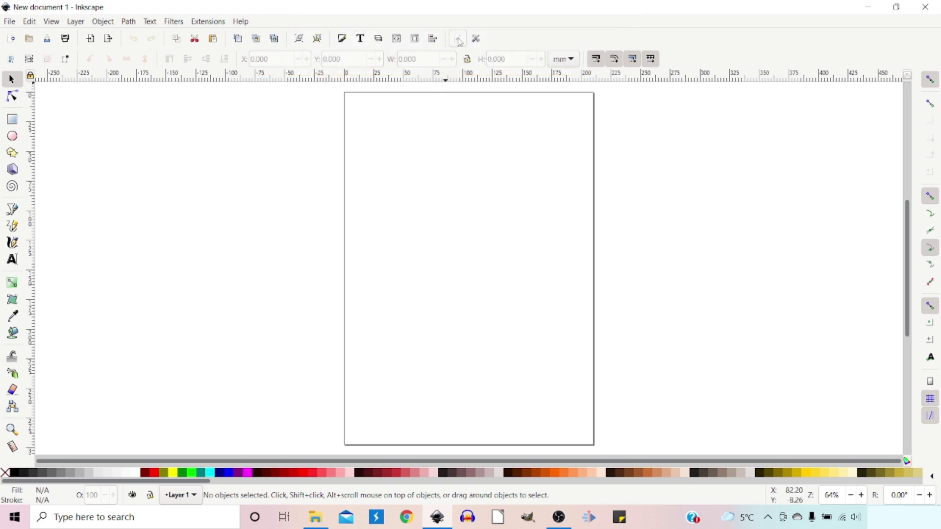
# - Hide the page border in the document properties and show the page grid
pyautogui.click(459, 39)
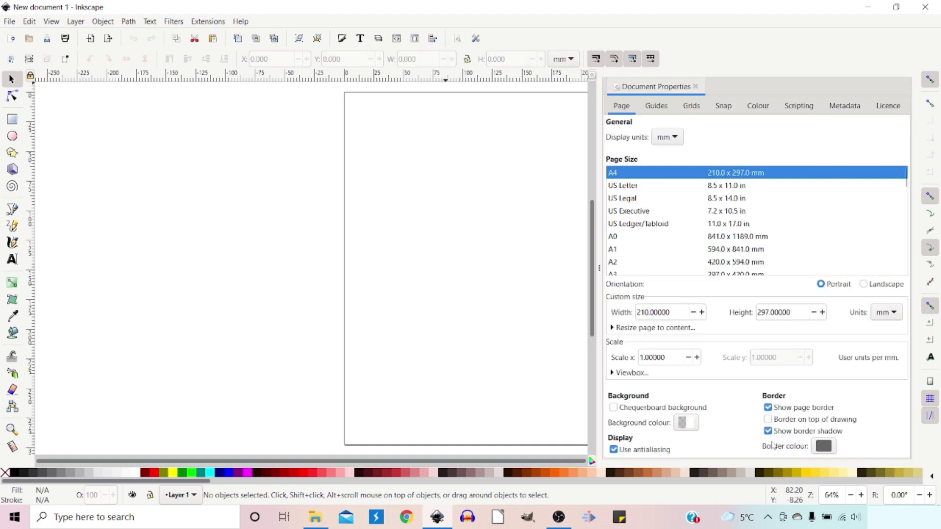
pyautogui.click(768, 408)
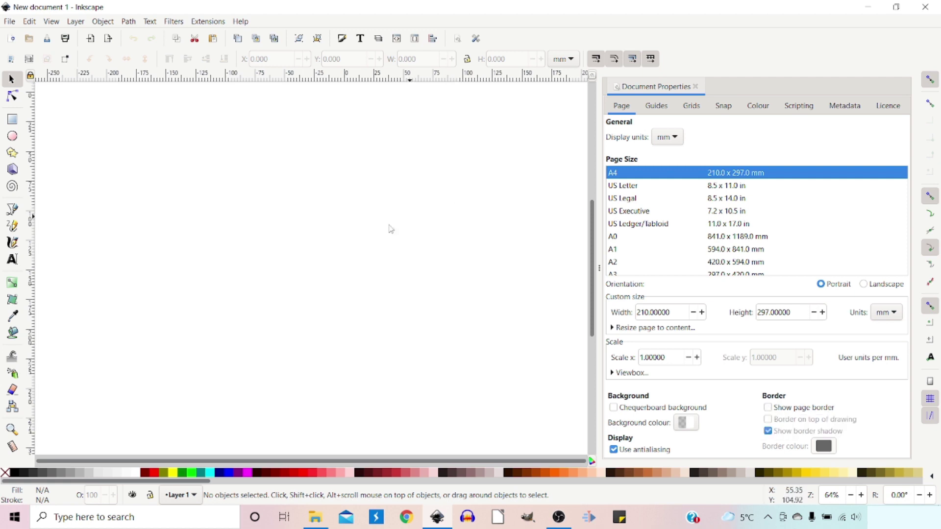
pyautogui.click(51, 22)
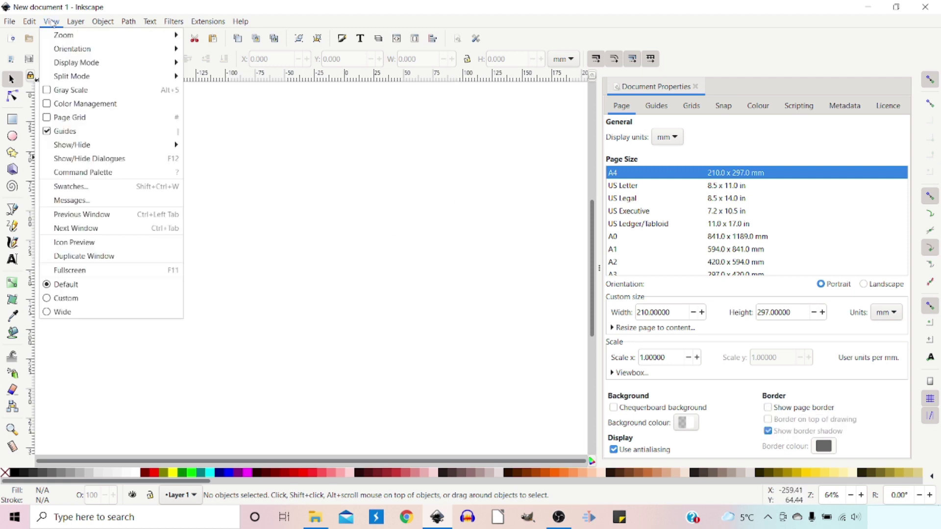
pyautogui.click(70, 118)
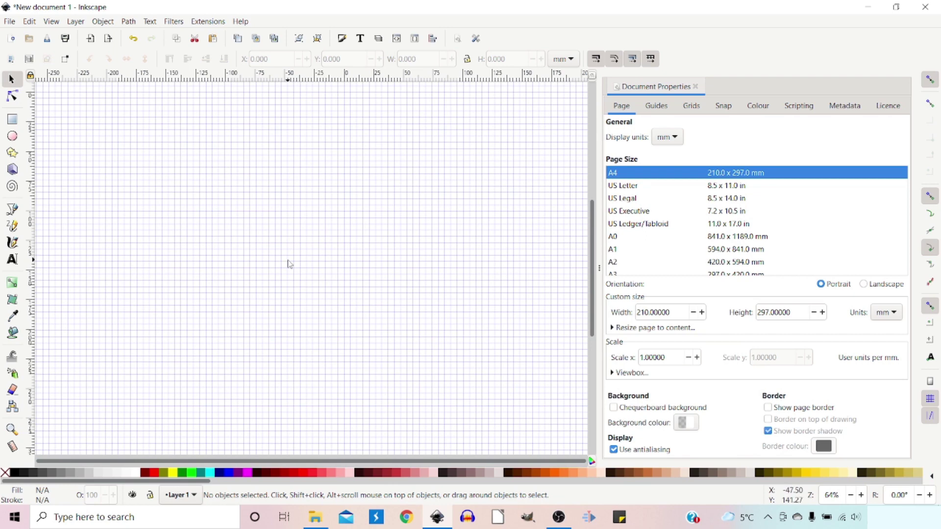
# - Set the rectangular grid's X and Y spacing to 5 px with a major grid line every 2
pyautogui.click(692, 108)
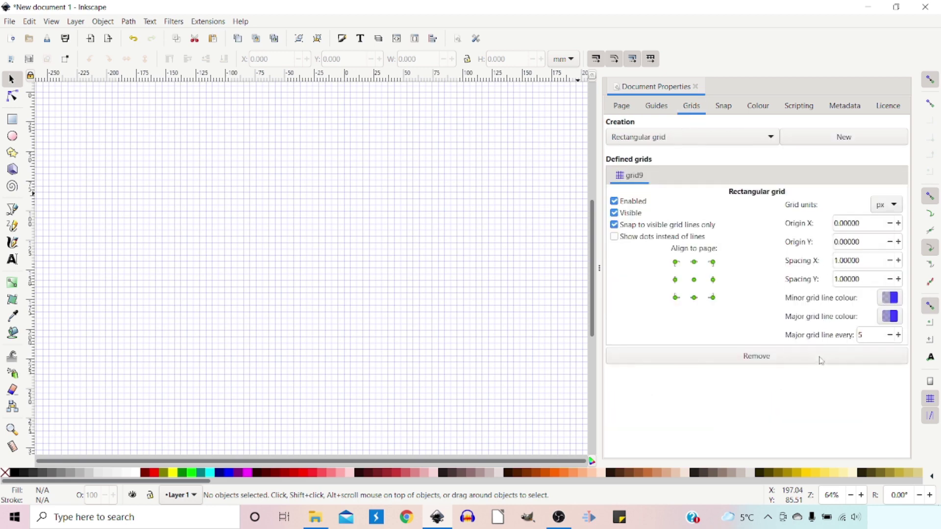
pyautogui.doubleClick(873, 263)
pyautogui.write('5')
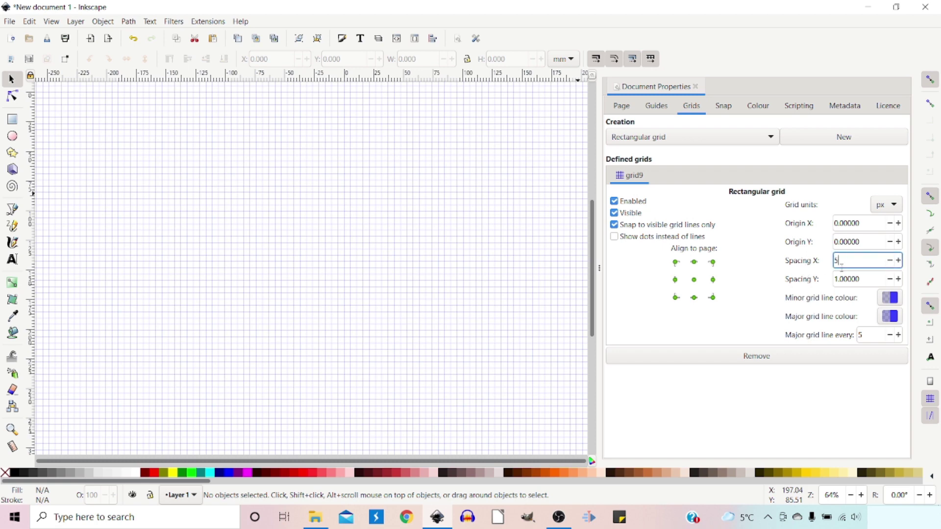
pyautogui.doubleClick(866, 277)
pyautogui.write('5')
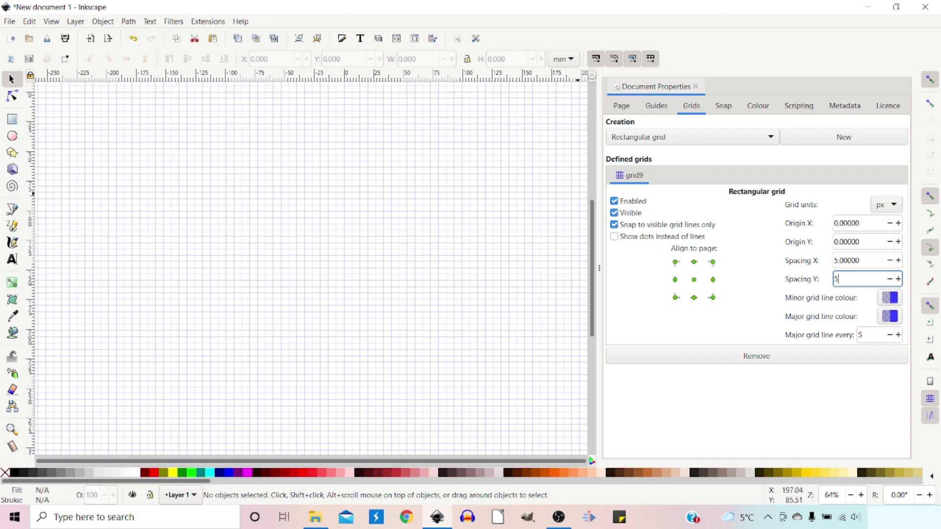
pyautogui.click(860, 336)
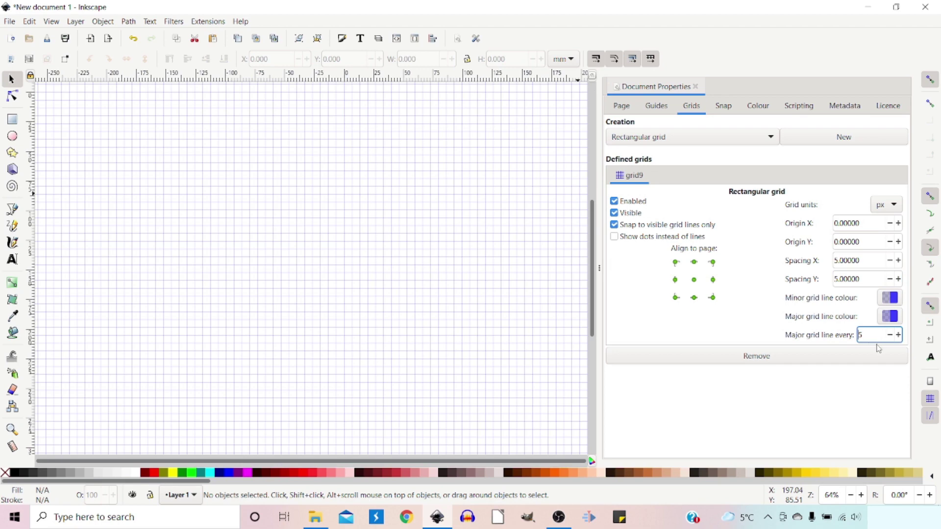
pyautogui.write('2')
pyautogui.click(695, 87)
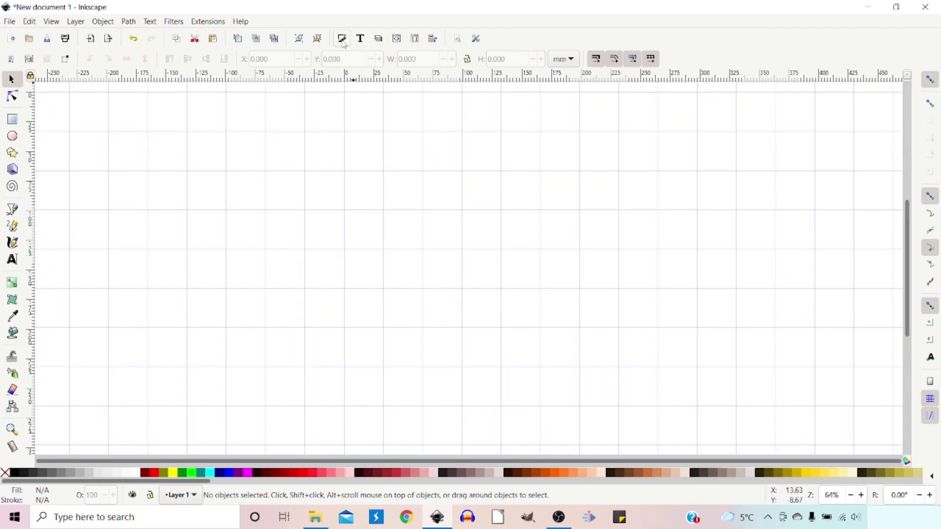
# - Show the Fill and Stroke settings and enable snapping to paths
pyautogui.click(342, 40)
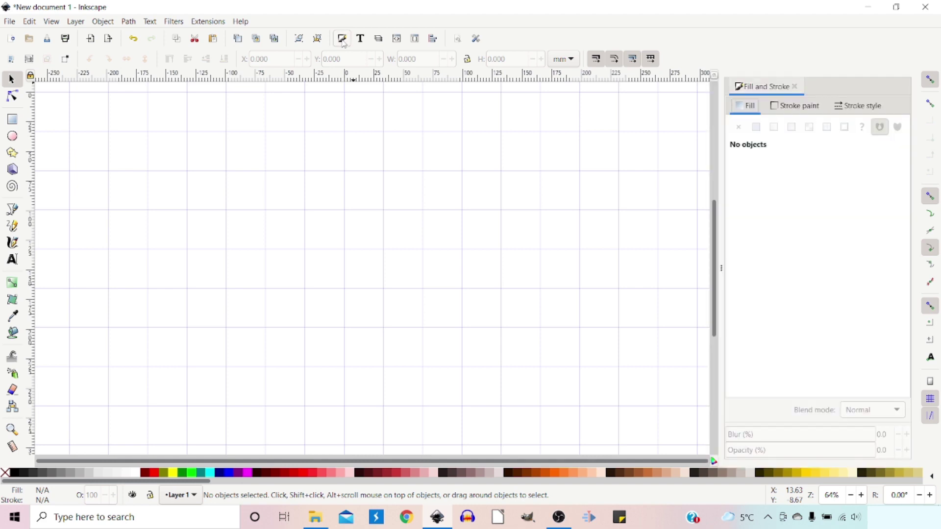
pyautogui.press('-')
pyautogui.press('-')
pyautogui.press('-')
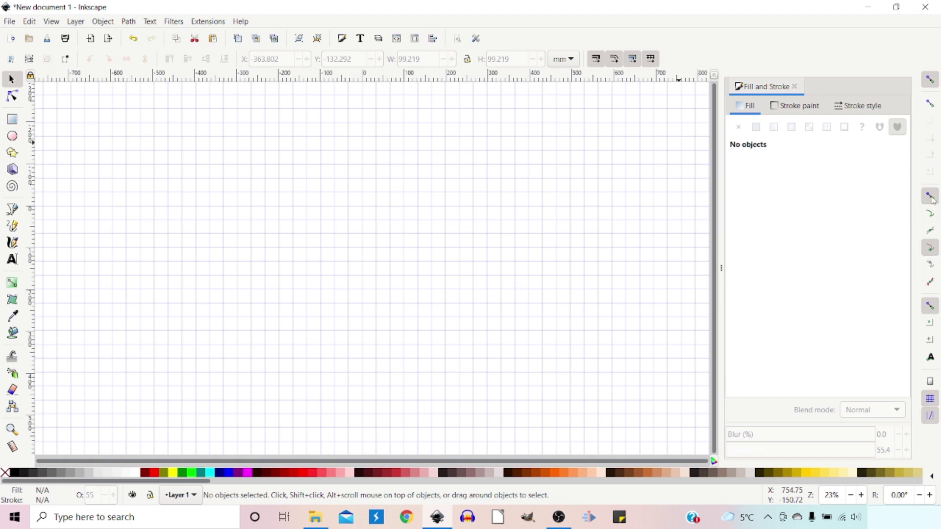
pyautogui.click(933, 217)
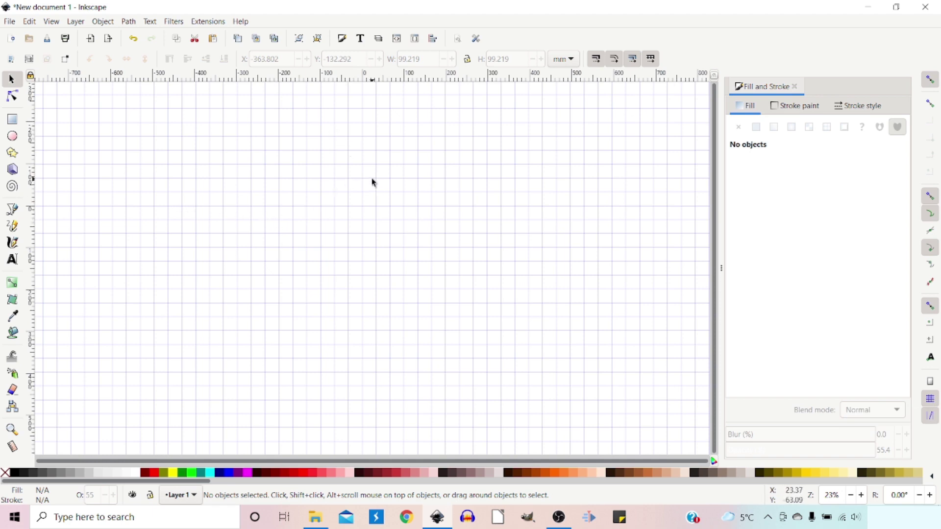
# - Draw a square about 132 mm wide on the grid and a circle about 496 mm across below it
pyautogui.click(17, 123)
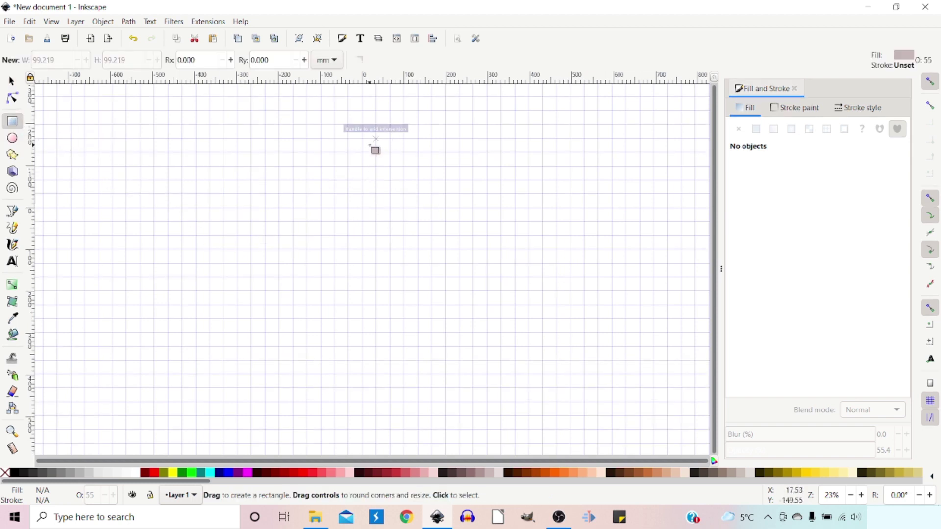
pyautogui.moveTo(335, 128); pyautogui.dragTo(384, 177)
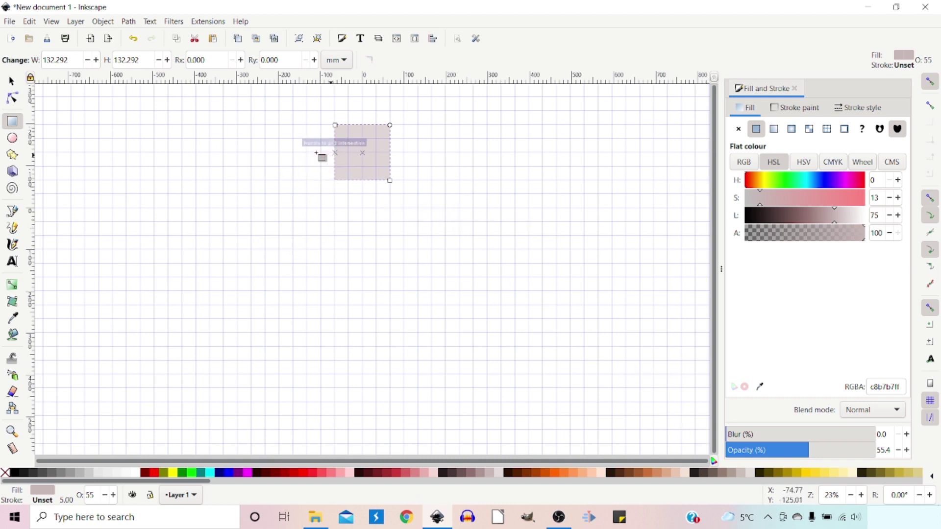
pyautogui.click(13, 139)
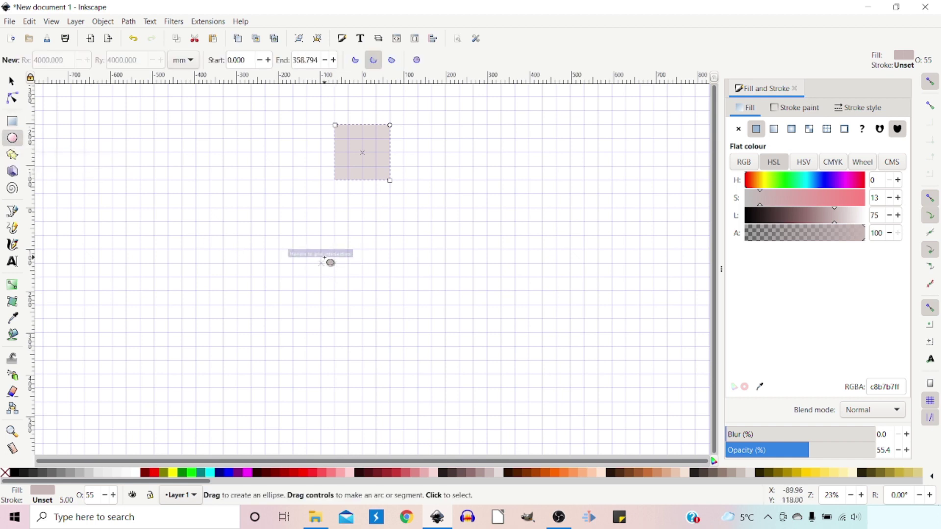
pyautogui.moveTo(298, 168); pyautogui.dragTo(540, 377)
# - Enlarge the circle to about 529 mm across and centre it beneath the square, slightly overlapping the square's bottom edge
pyautogui.click(12, 80)
pyautogui.moveTo(455, 254); pyautogui.dragTo(389, 240)
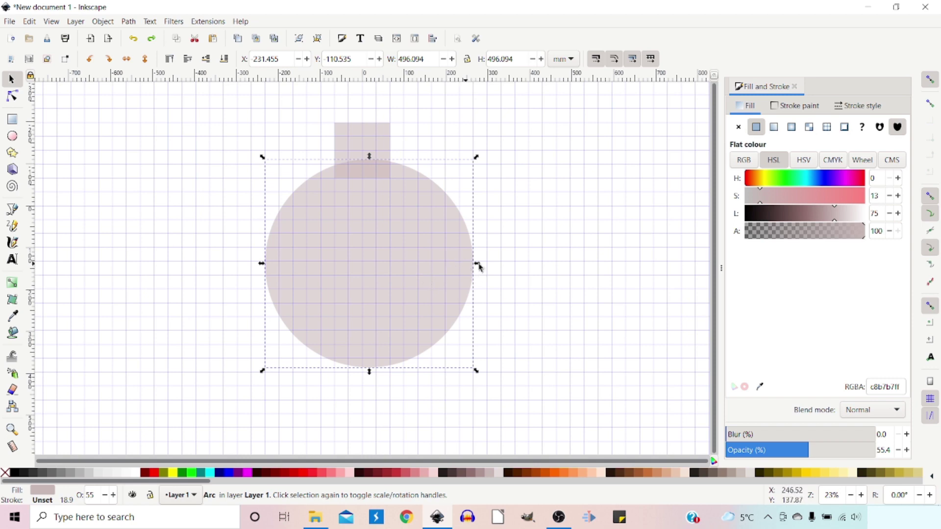
pyautogui.press('ctrl')
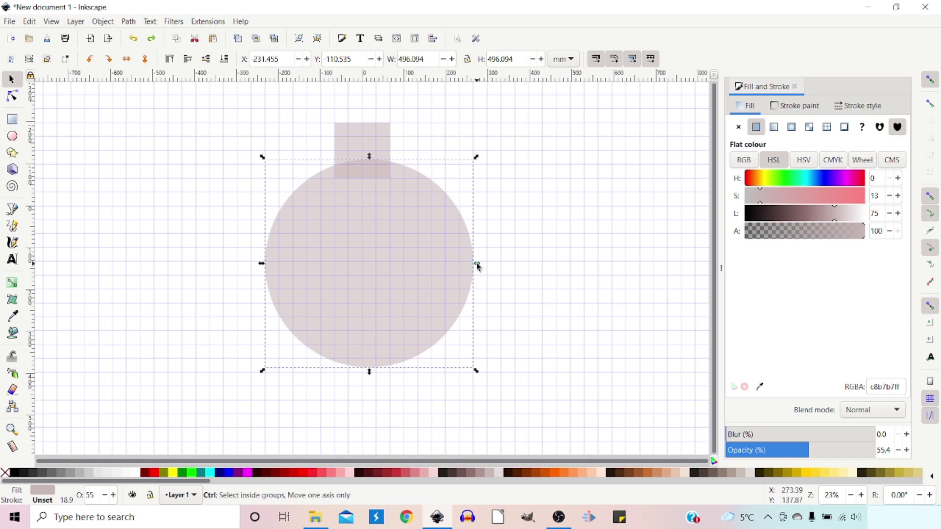
pyautogui.moveTo(480, 266); pyautogui.dragTo(483, 267)
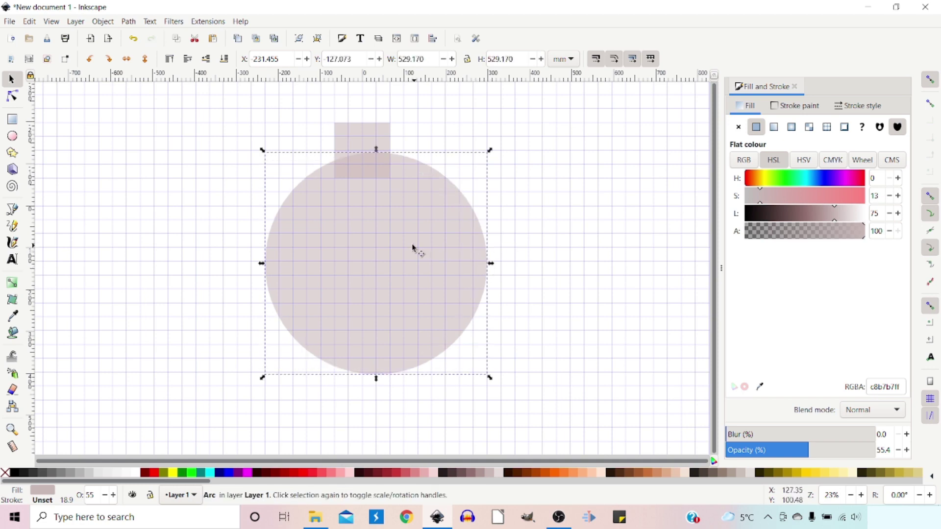
pyautogui.moveTo(413, 254)
pyautogui.mouseDown()
pyautogui.moveTo(400, 252)
pyautogui.moveTo(401, 266)
pyautogui.mouseUp()
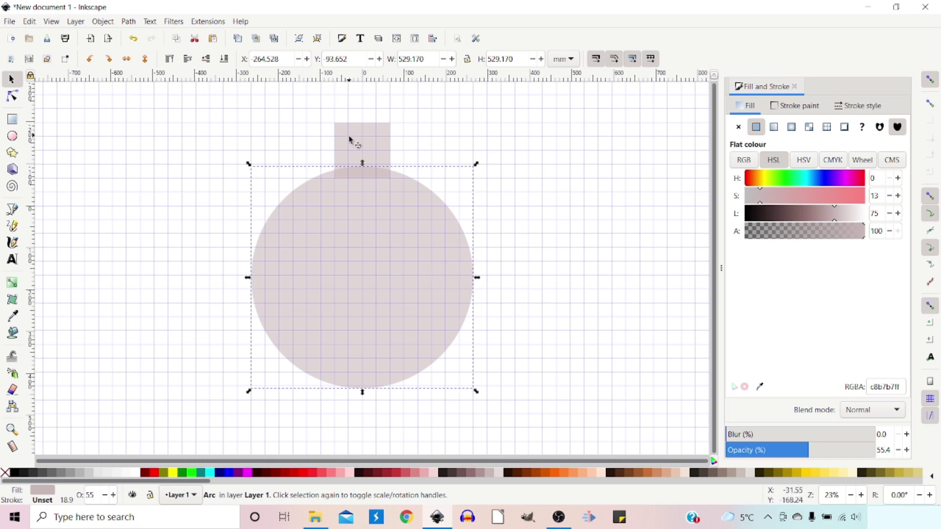
# - Turn snapping off and slightly round the corners of the square above the circle
pyautogui.click(12, 96)
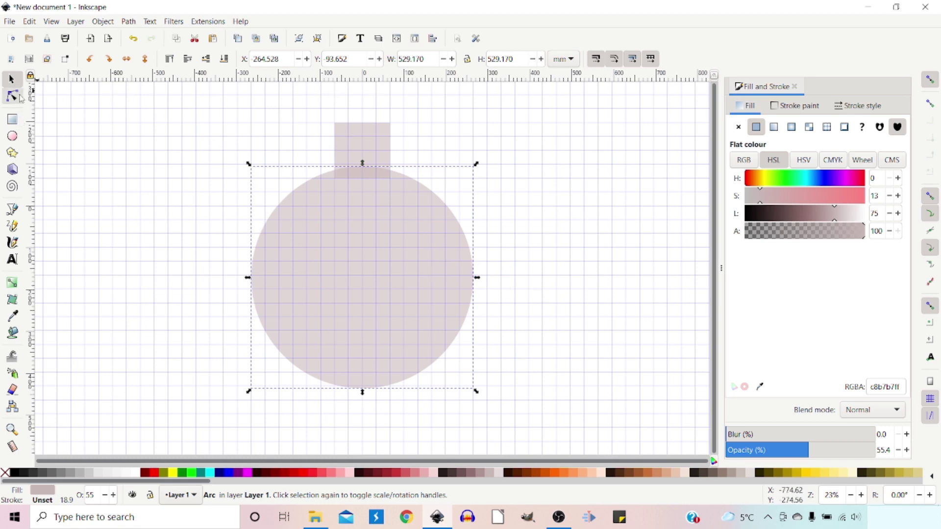
pyautogui.click(357, 153)
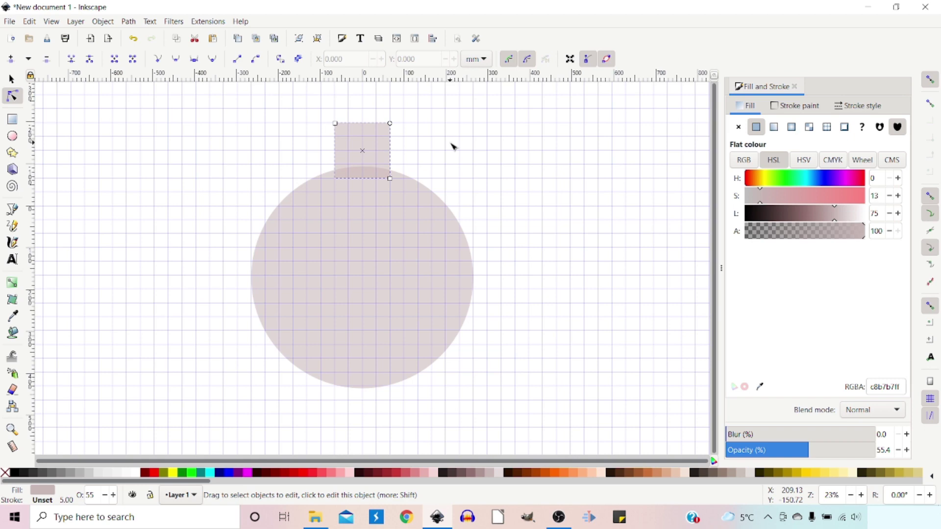
pyautogui.click(929, 85)
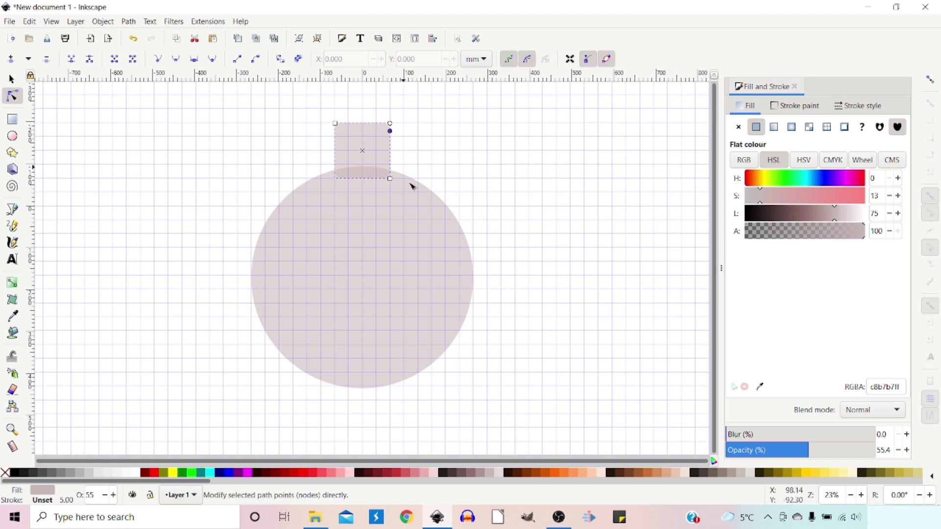
pyautogui.click(11, 78)
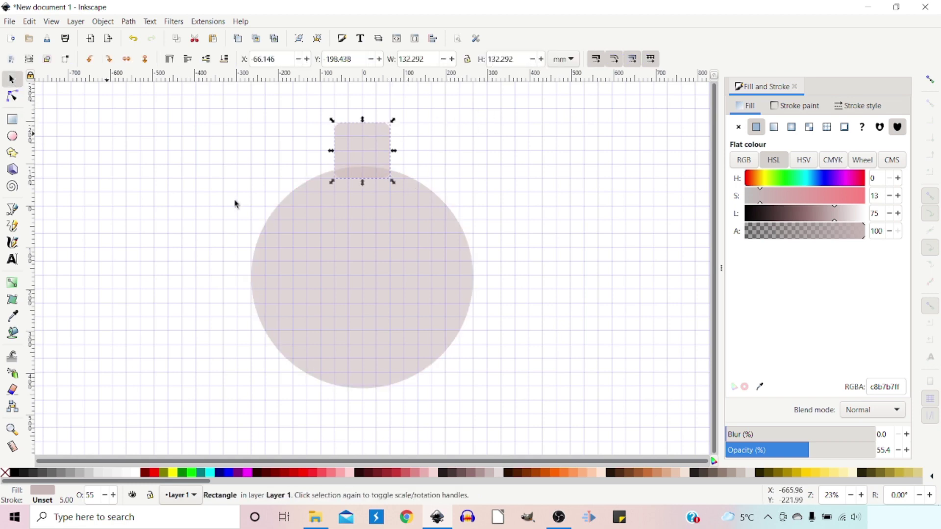
pyautogui.click(462, 165)
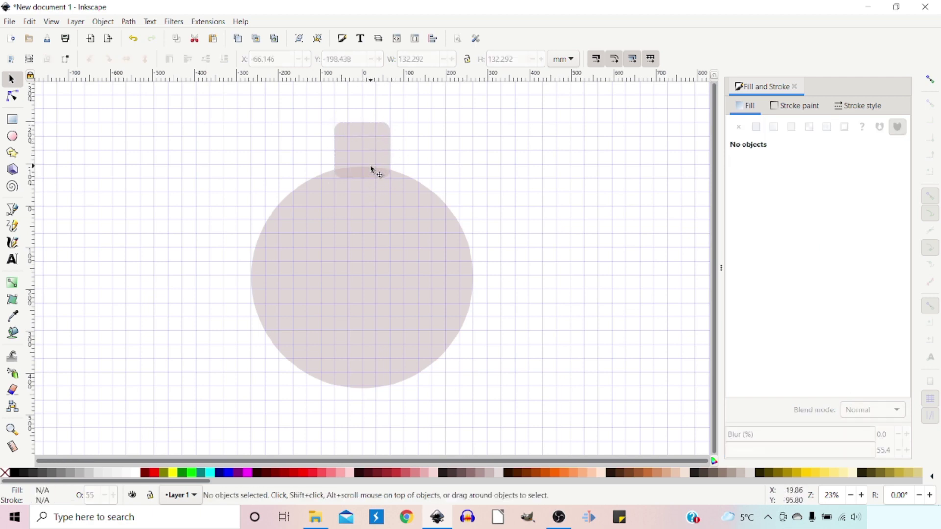
# - Duplicate the rounded square, enlarge the copy about its centre to about 153 mm and move it up about 17.5 mm
pyautogui.click(373, 149)
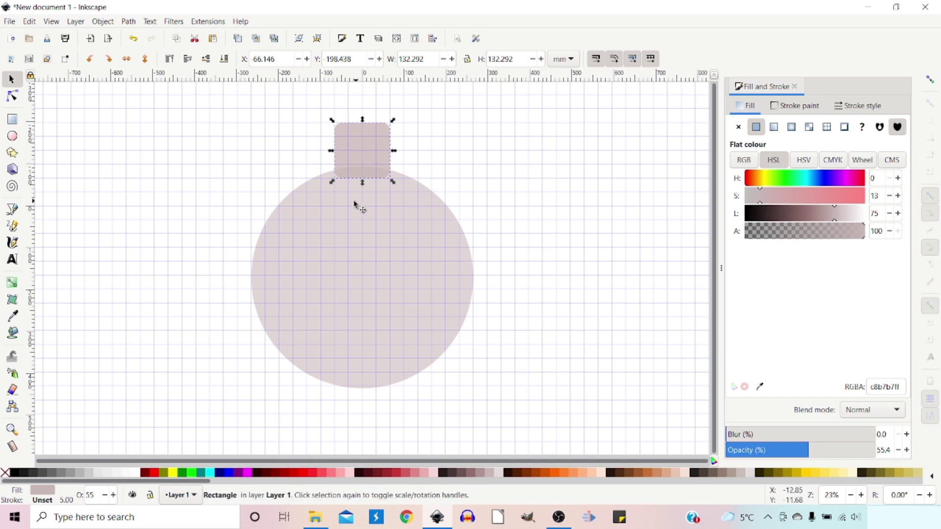
pyautogui.moveTo(396, 186); pyautogui.dragTo(403, 192)
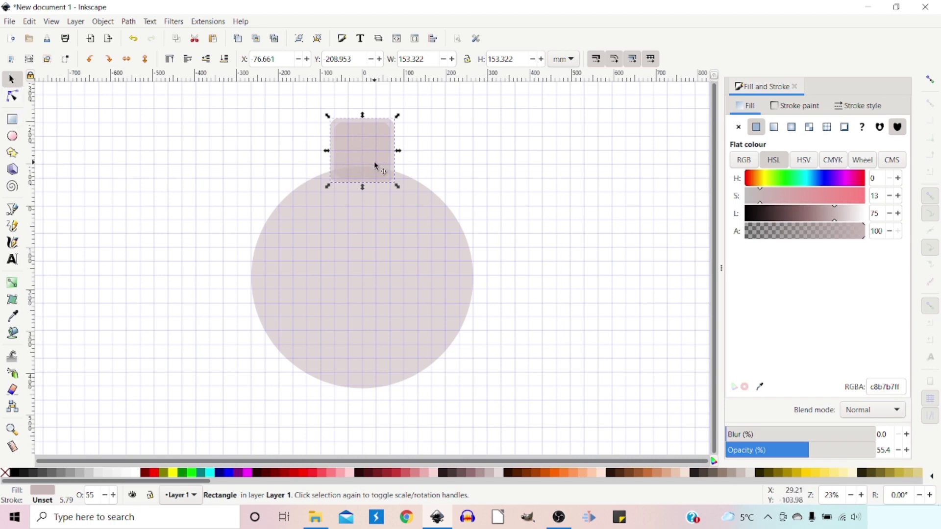
pyautogui.moveTo(365, 154); pyautogui.dragTo(368, 145)
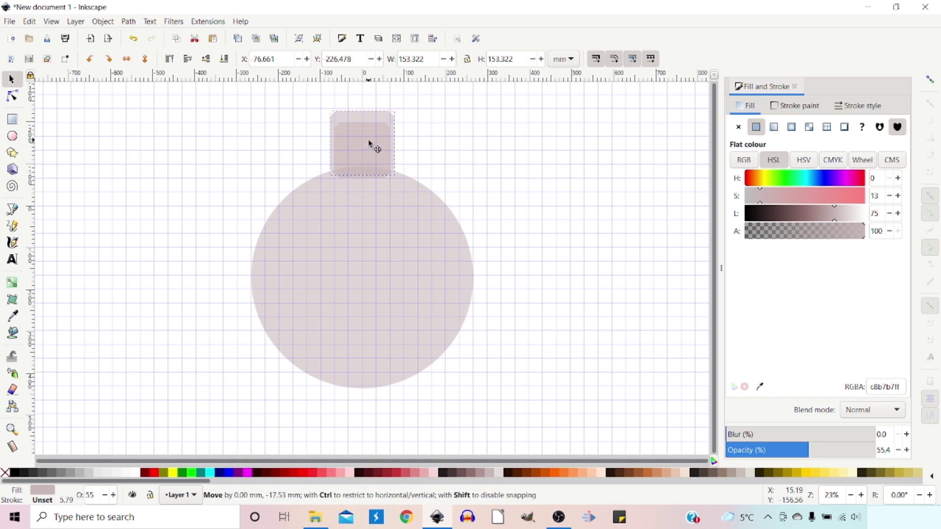
pyautogui.moveTo(370, 143); pyautogui.dragTo(371, 145)
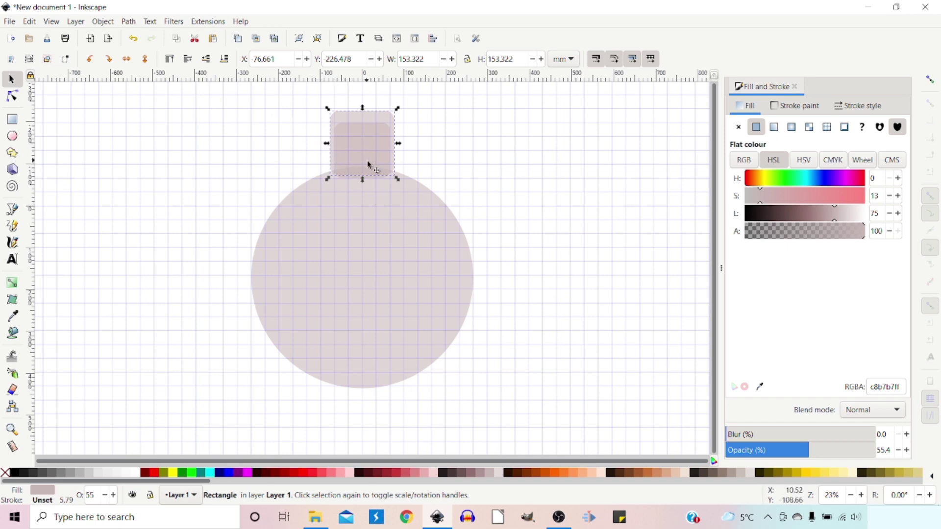
pyautogui.press('Escape')
# - Turn snapping back on and draw a zigzag line across the lower part of the rounded squares, with a black stroke and no fill
pyautogui.press('b')
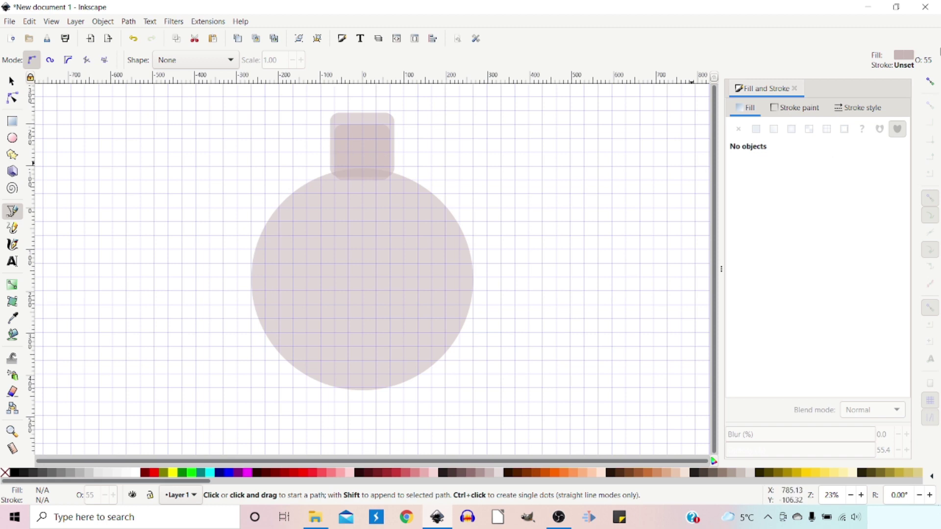
pyautogui.click(929, 82)
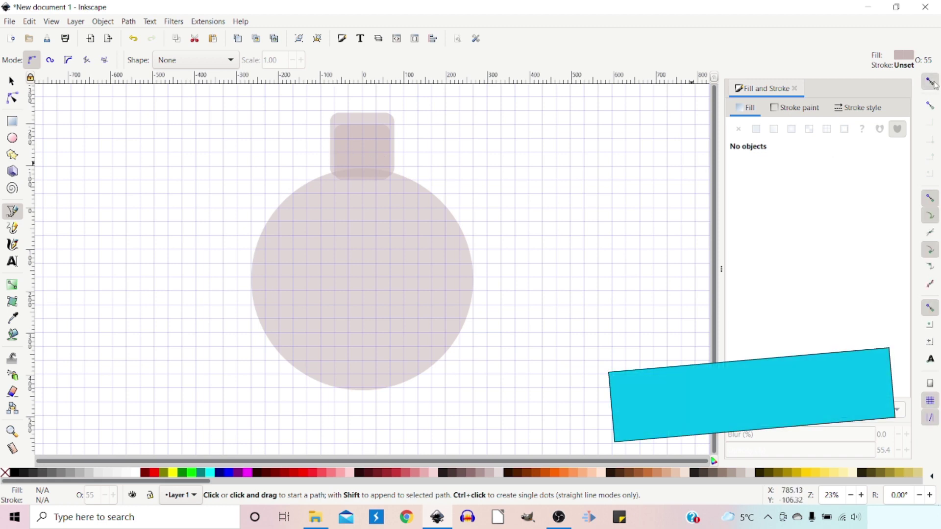
pyautogui.click(321, 153)
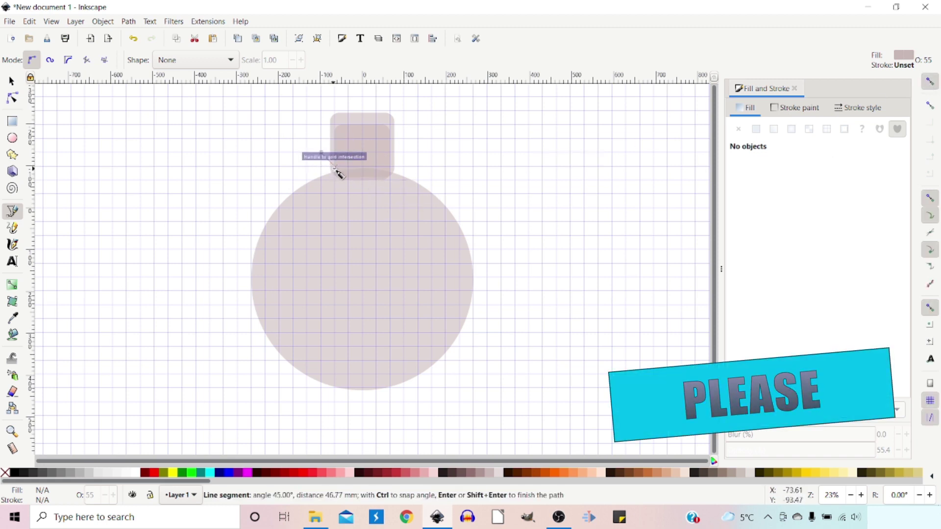
pyautogui.click(364, 167)
pyautogui.click(378, 152)
pyautogui.click(392, 166)
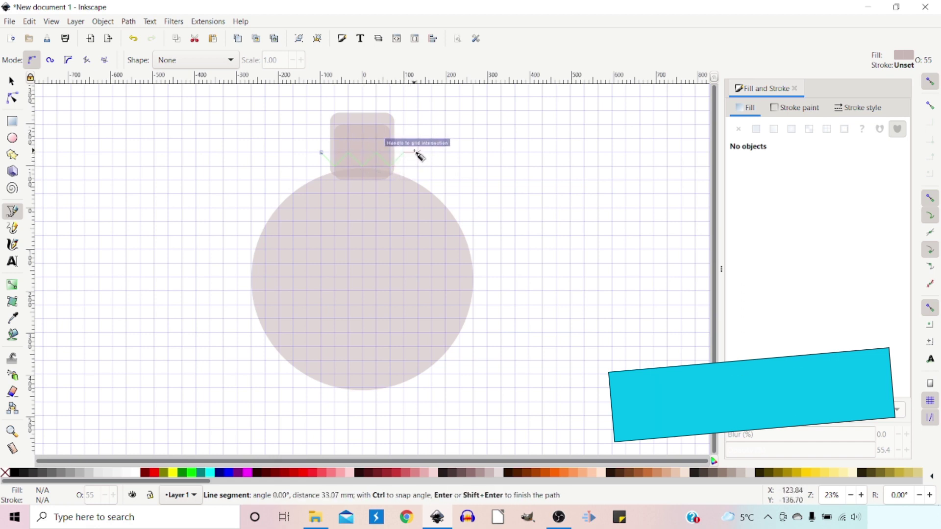
pyautogui.doubleClick(407, 153)
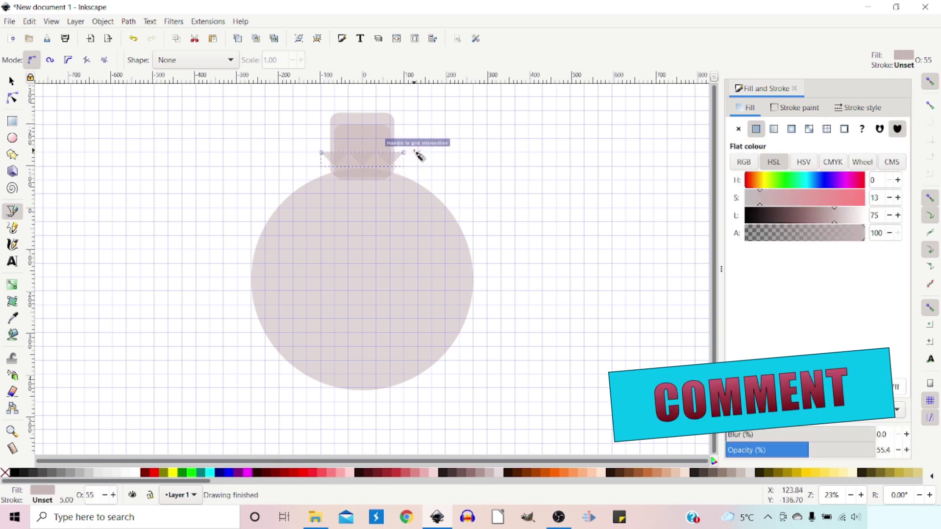
pyautogui.keyDown('shift'); pyautogui.click(15, 473); pyautogui.keyUp('shift')
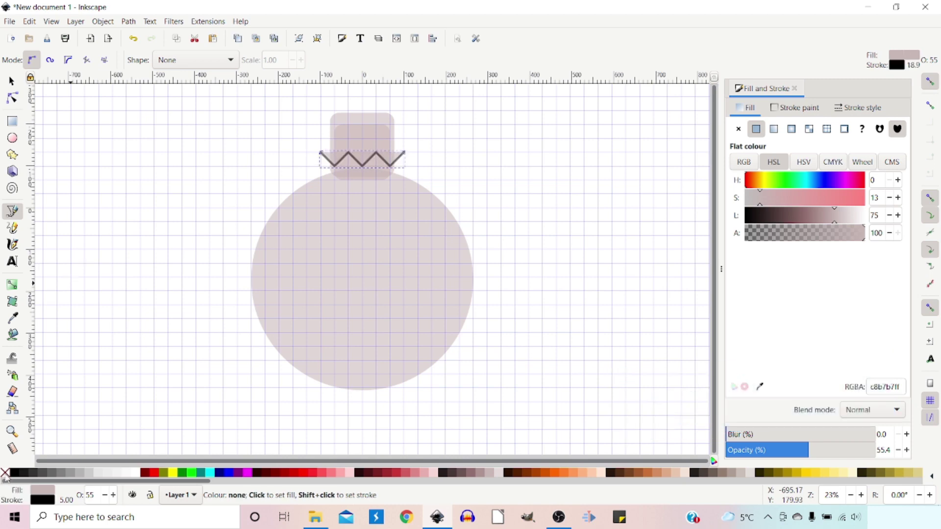
pyautogui.click(6, 473)
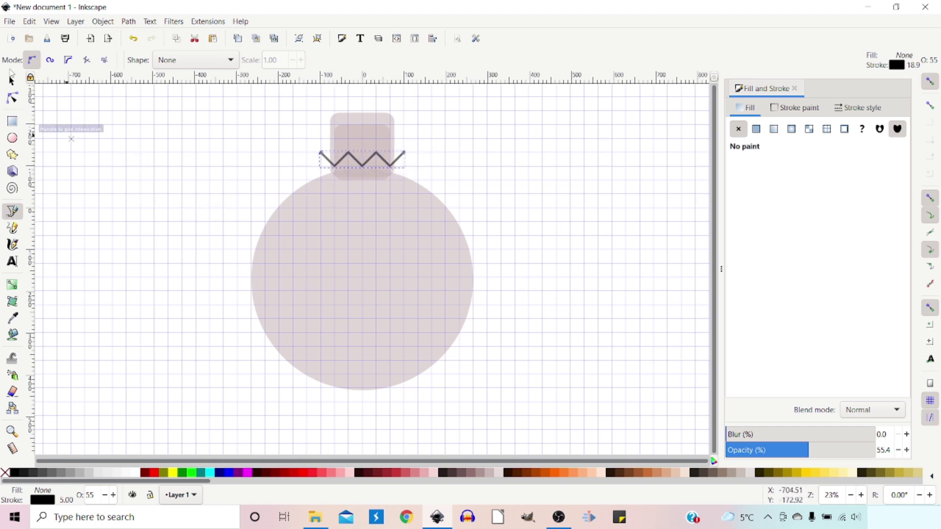
# - Make the three lower nodes of the zigzag line symmetric to turn it into a scalloped curve
pyautogui.click(14, 97)
pyautogui.click(12, 81)
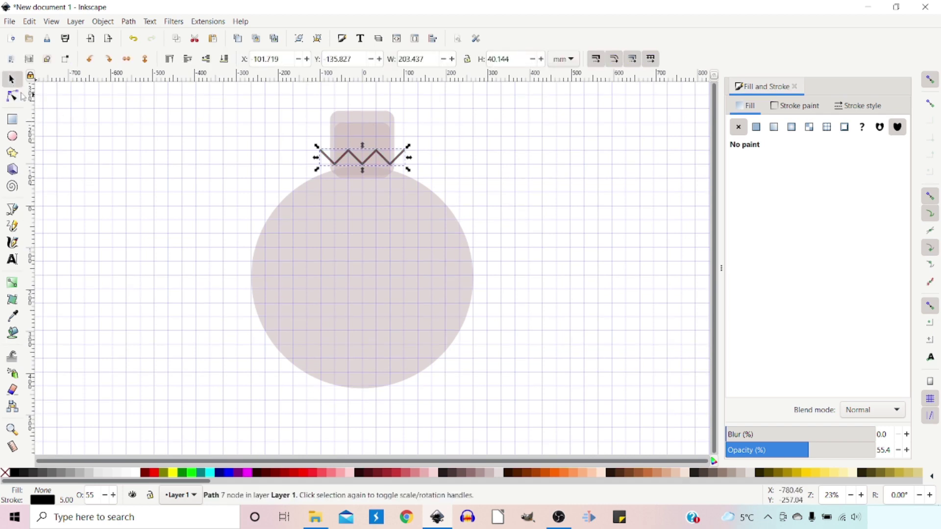
pyautogui.click(14, 97)
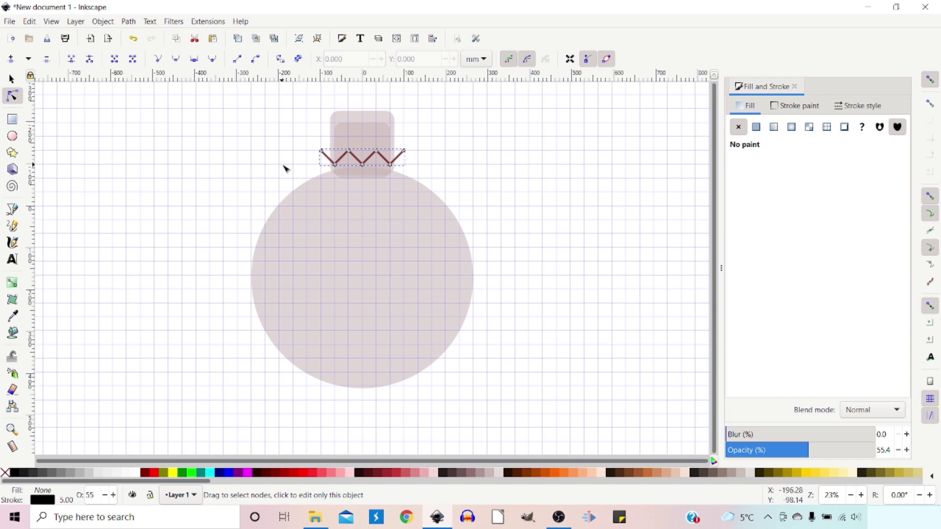
pyautogui.press('+')
pyautogui.press('+')
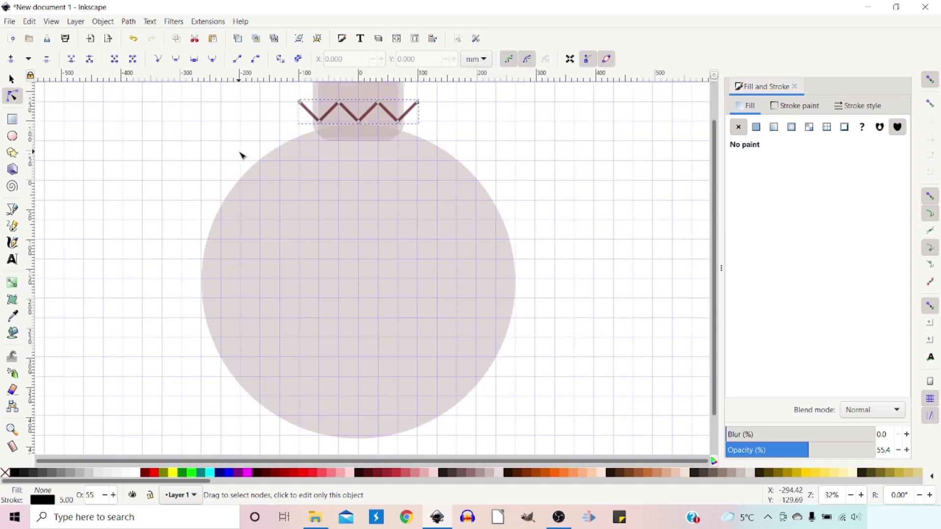
pyautogui.moveTo(301, 242); pyautogui.dragTo(315, 348)
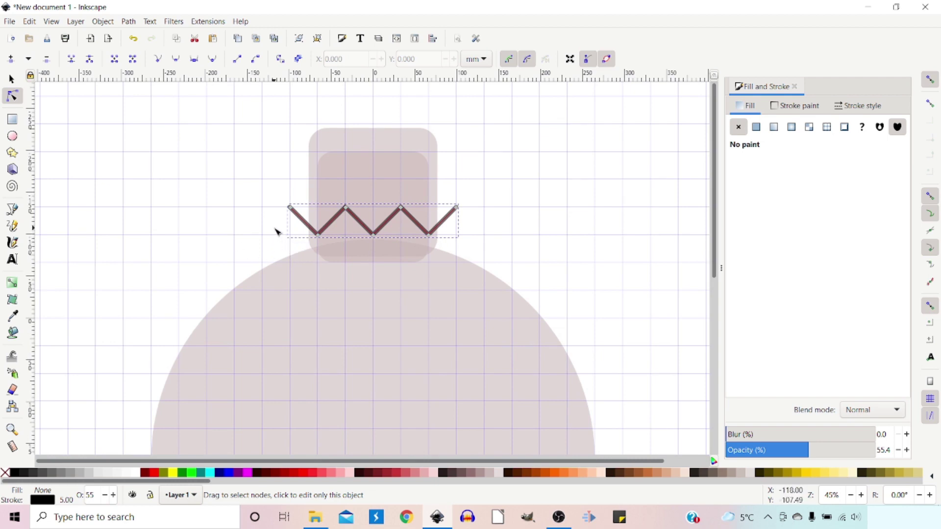
pyautogui.moveTo(264, 222); pyautogui.dragTo(468, 252)
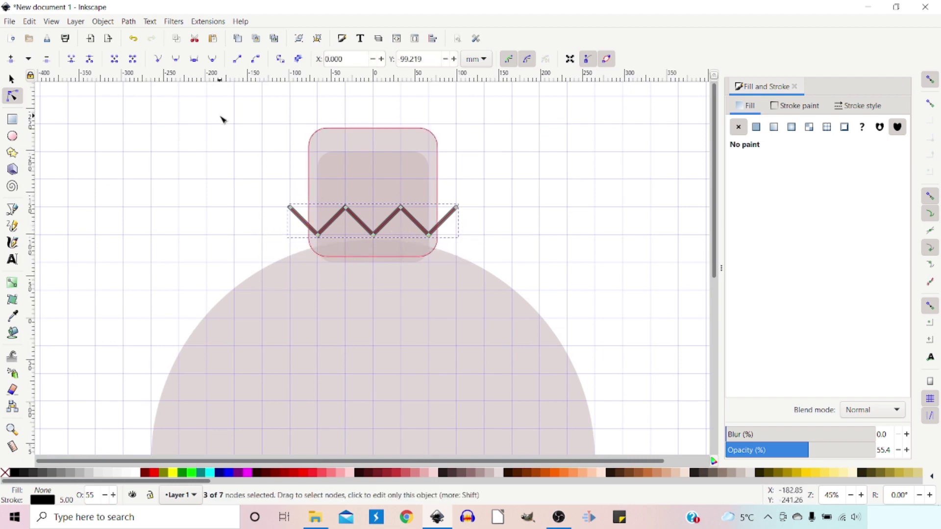
pyautogui.click(194, 60)
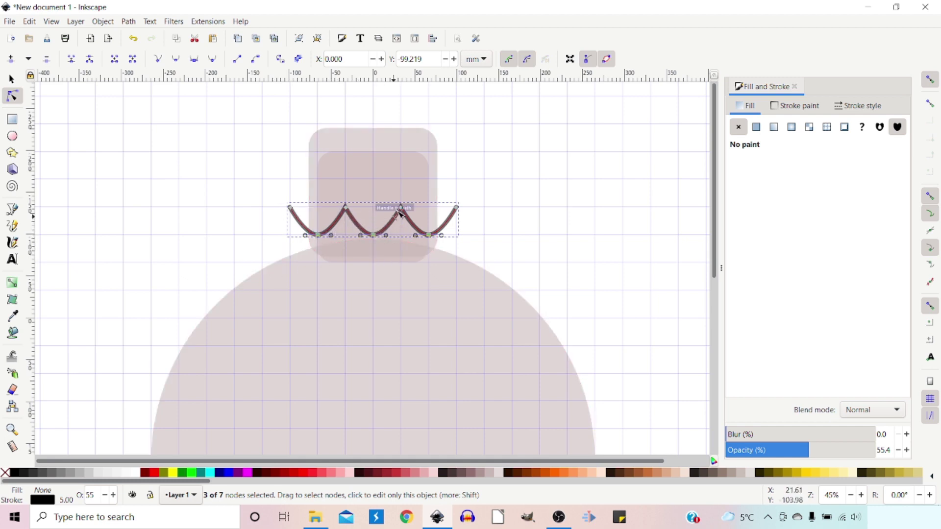
pyautogui.click(72, 153)
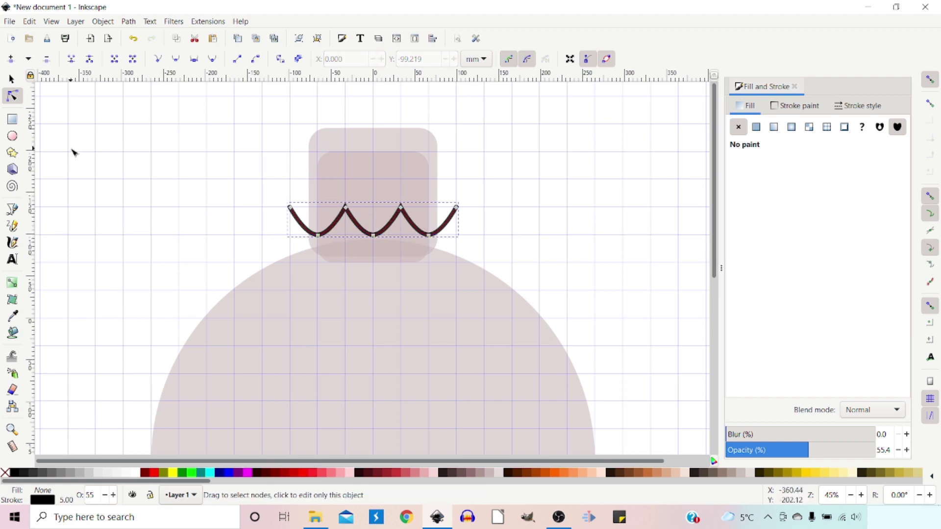
# - Duplicate the scalloped line and use the copy to divide the larger rounded square with Division
pyautogui.press('s')
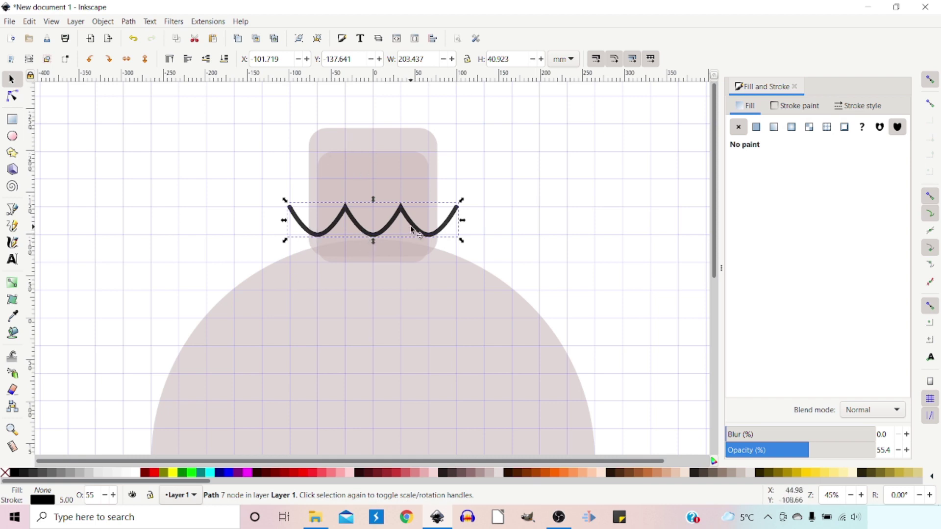
pyautogui.press('shift')
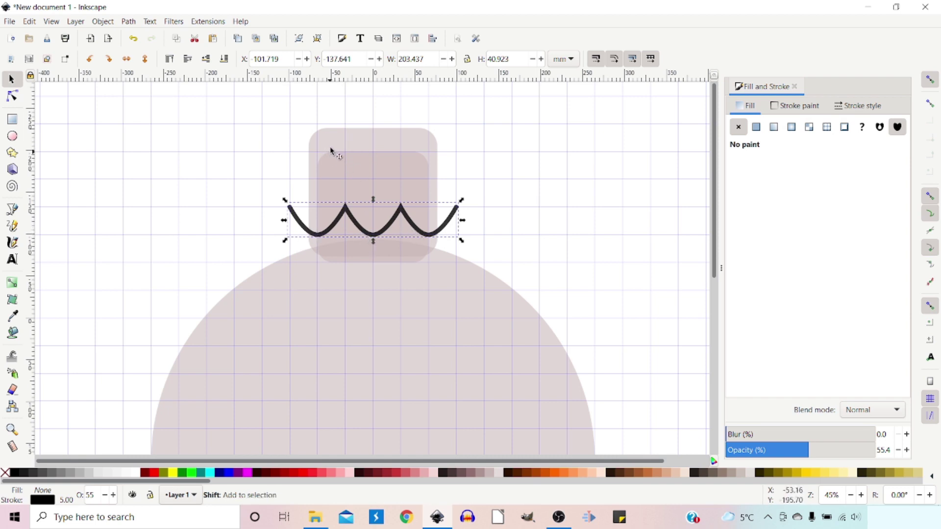
pyautogui.keyDown('shift'); pyautogui.click(331, 146); pyautogui.keyUp('shift')
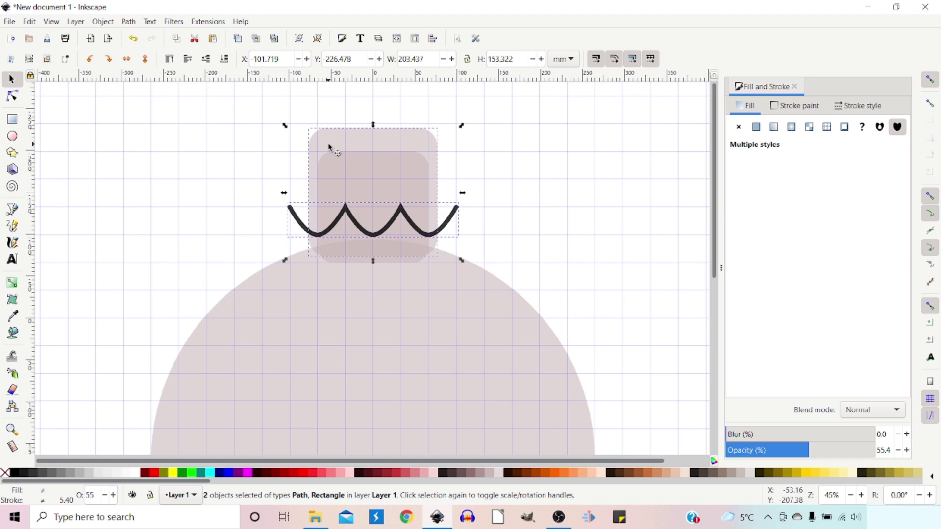
pyautogui.click(128, 21)
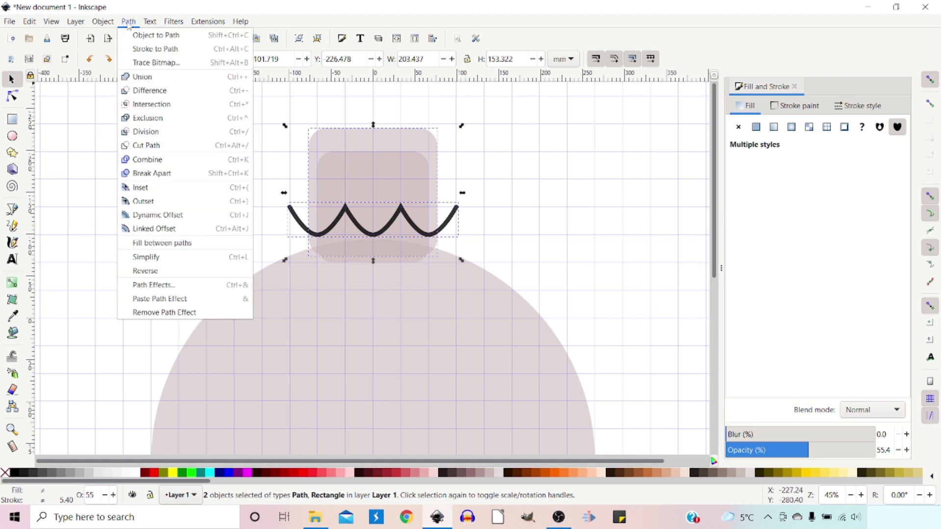
pyautogui.click(153, 136)
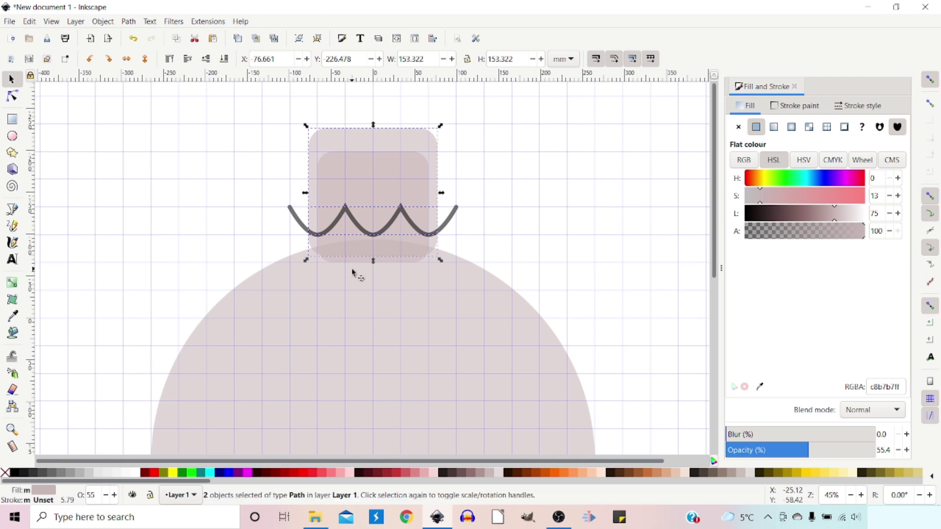
# - Delete the part of the larger rounded square that lies below the scalloped line
pyautogui.click(587, 202)
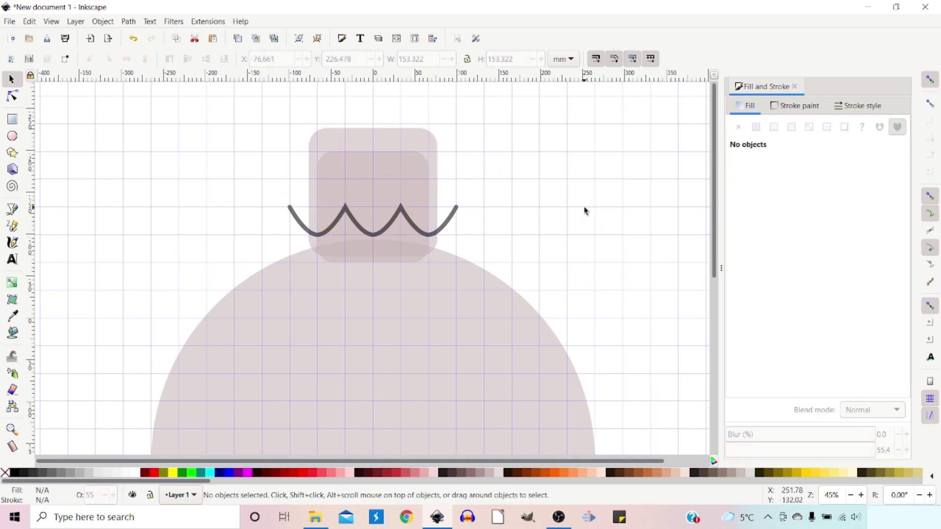
pyautogui.click(434, 244)
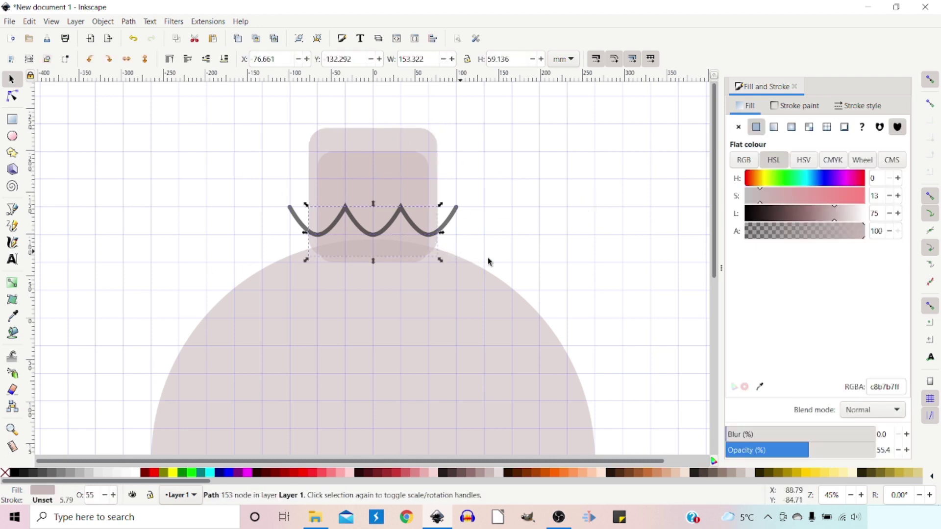
pyautogui.click(507, 237)
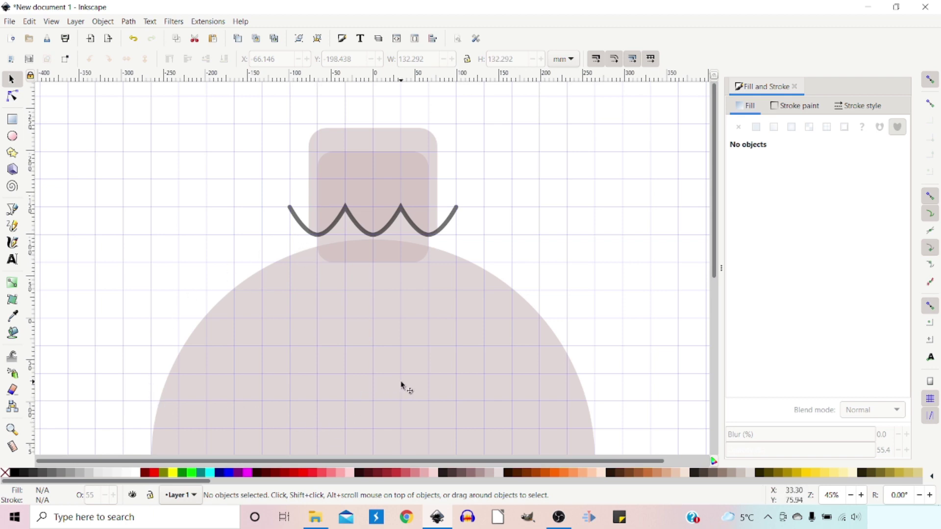
# - Duplicate the large circle and lower the copy to the bottom of the stacking order
pyautogui.scroll(-2, 554, 267)
pyautogui.scroll(-2, 557, 271)
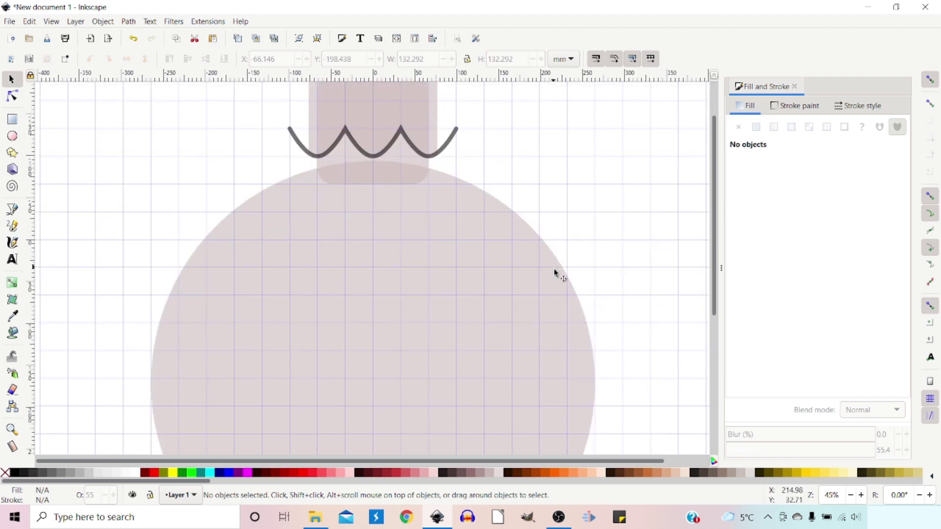
pyautogui.click(341, 333)
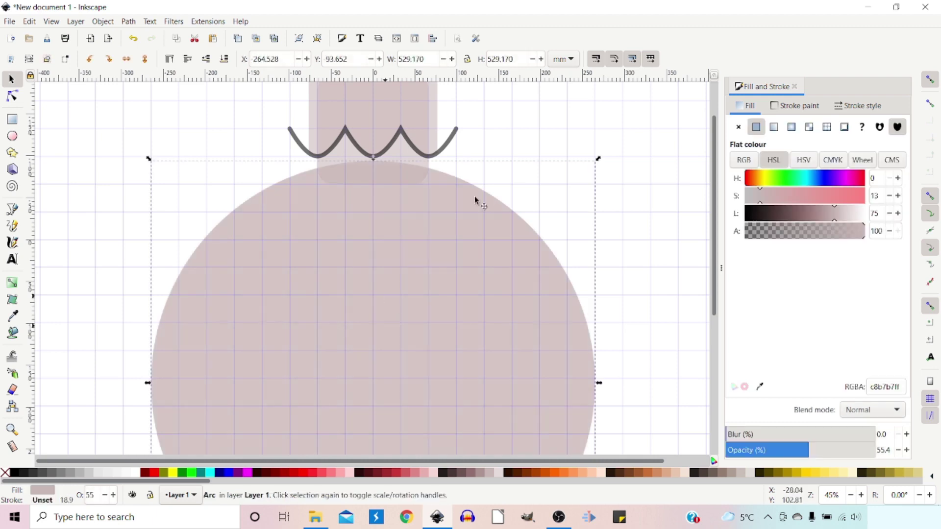
pyautogui.click(226, 63)
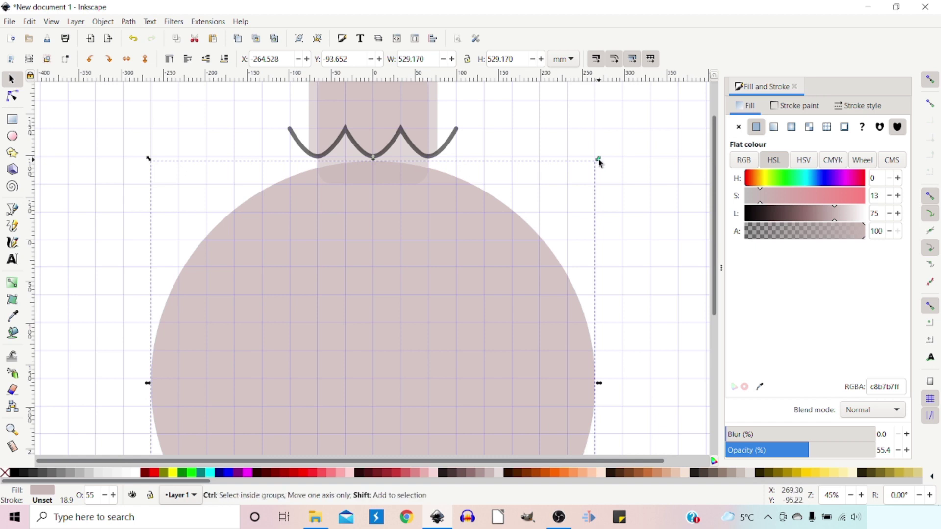
# - With snapping off, enlarge the circle copy about its centre to about 565 mm and set its opacity to 14.7%
pyautogui.moveTo(599, 162); pyautogui.dragTo(612, 148)
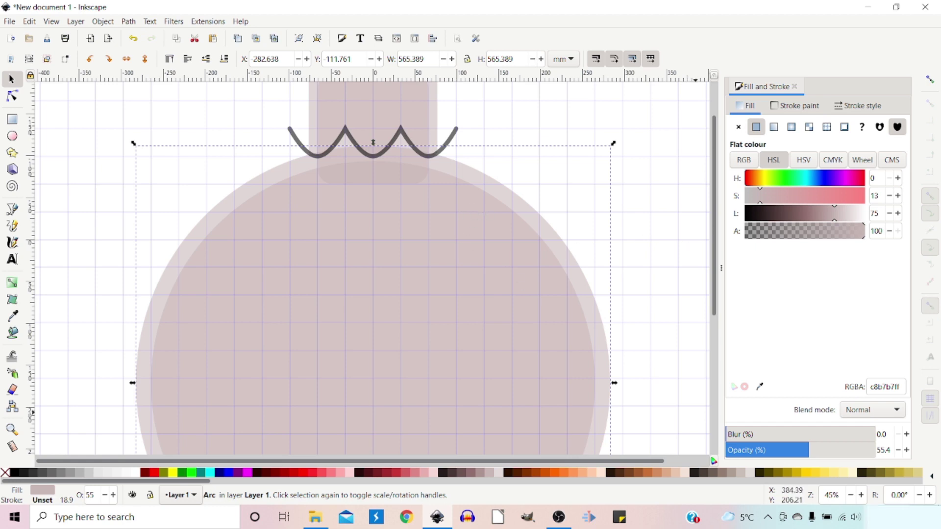
pyautogui.moveTo(810, 450); pyautogui.dragTo(747, 449)
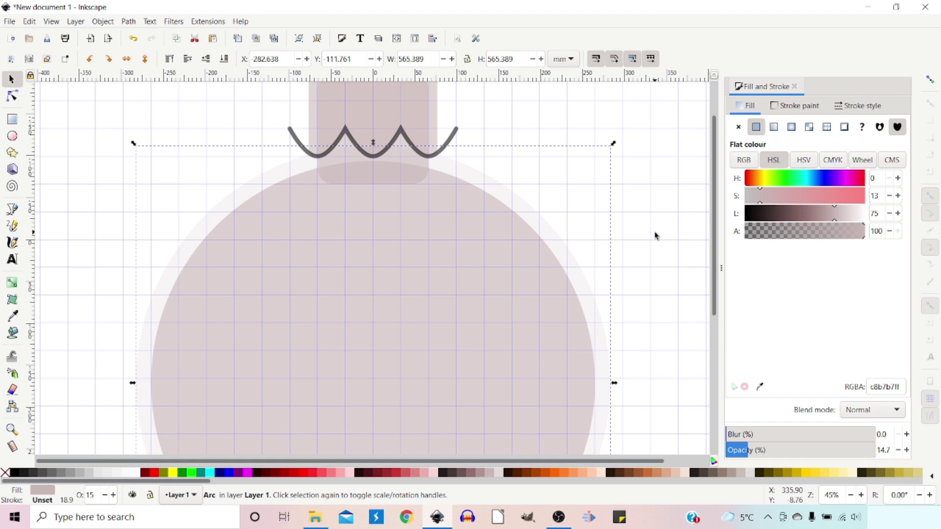
pyautogui.click(646, 217)
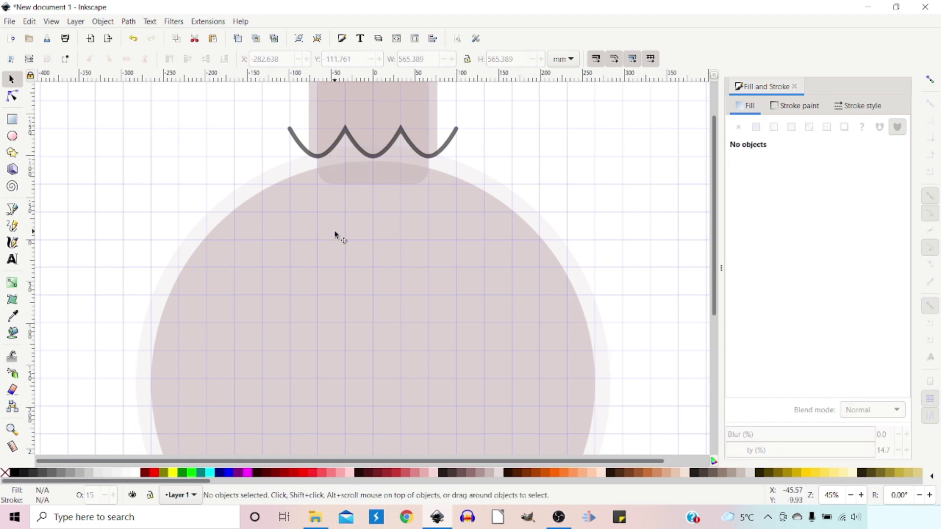
# - Join the smaller rounded square and the original circle into one shape with Union
pyautogui.click(344, 160)
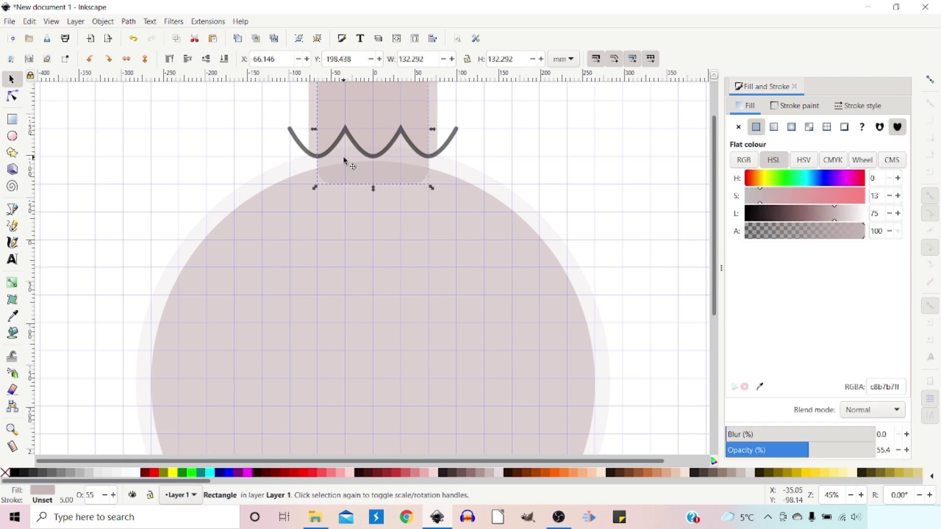
pyautogui.press('shift')
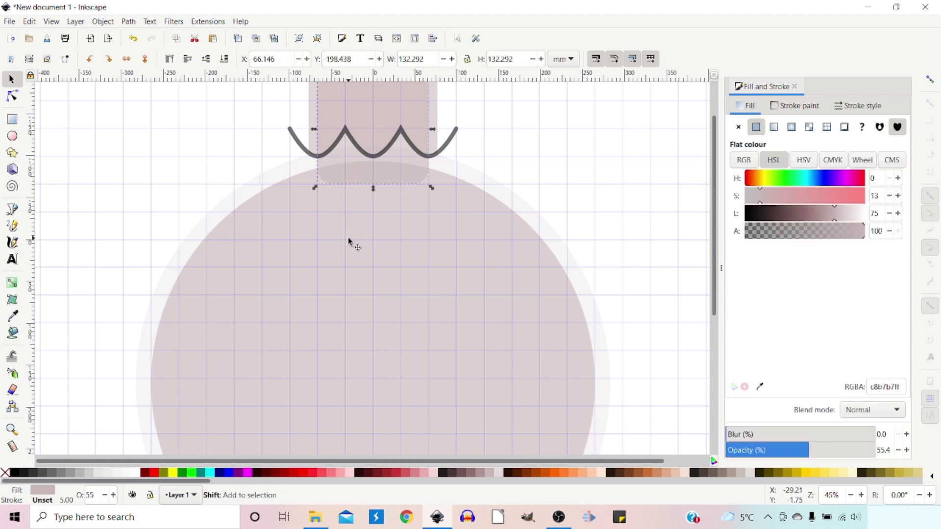
pyautogui.keyDown('shift'); pyautogui.click(346, 239); pyautogui.keyUp('shift')
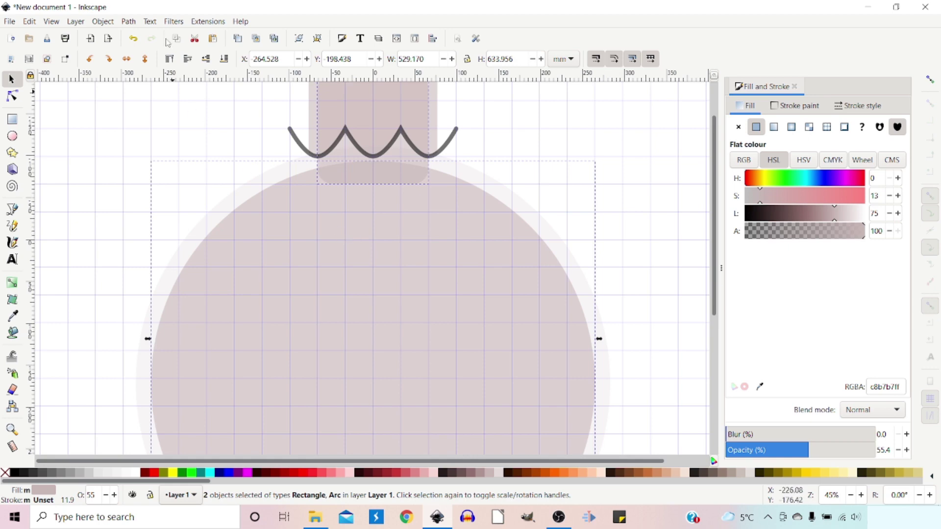
pyautogui.click(130, 23)
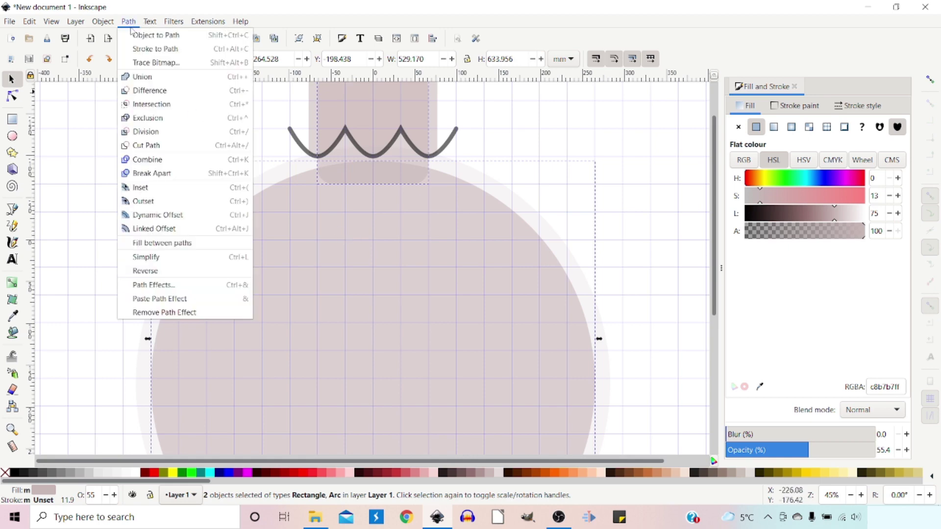
pyautogui.click(147, 76)
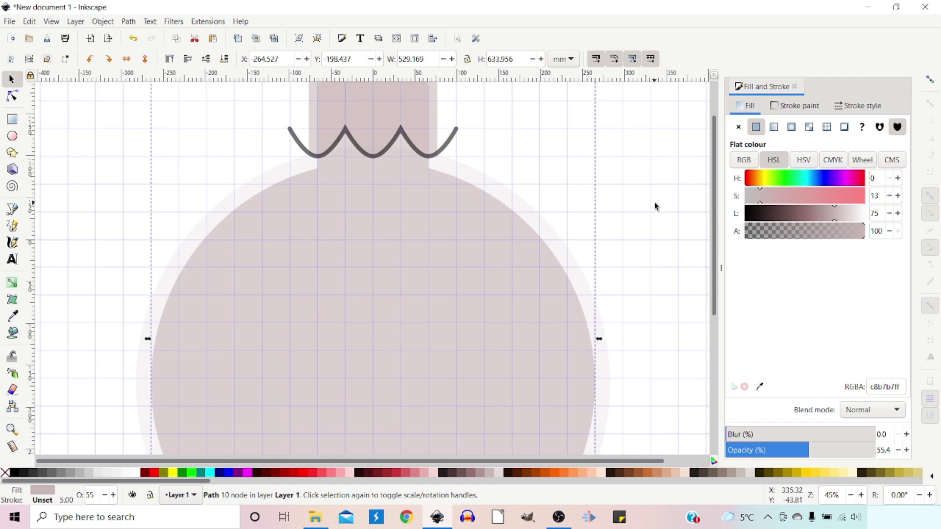
# - Move the scalloped cap piece together with the scalloped line straight up by about 7 mm
pyautogui.press('-')
pyautogui.press('-')
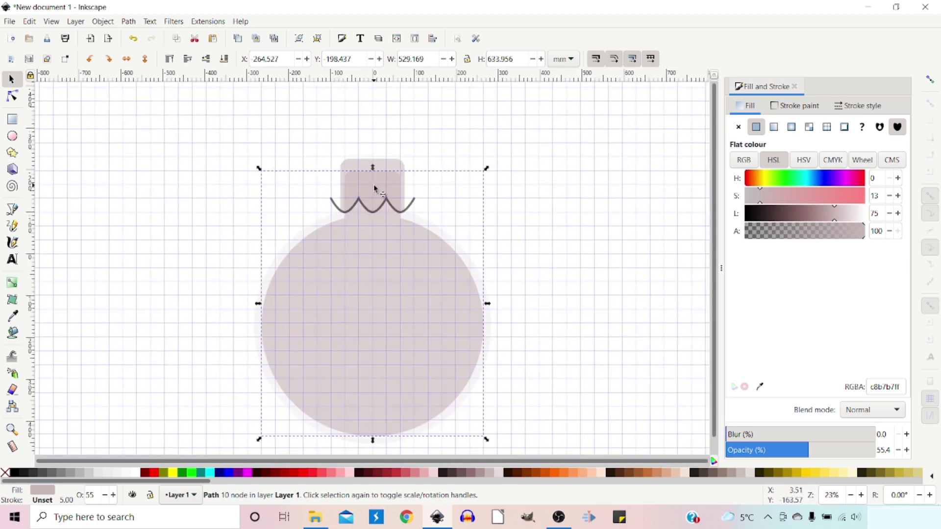
pyautogui.click(468, 151)
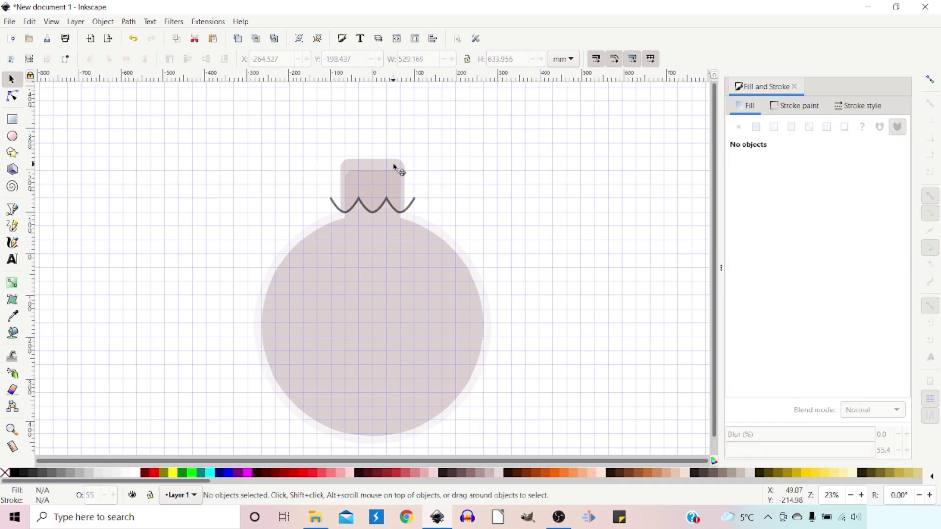
pyautogui.click(394, 168)
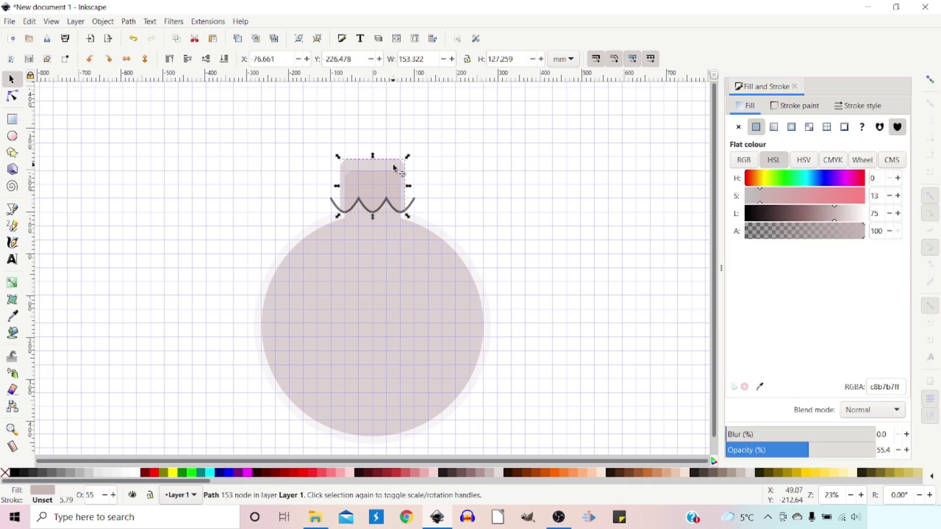
pyautogui.keyDown('shift'); pyautogui.click(333, 205); pyautogui.keyUp('shift')
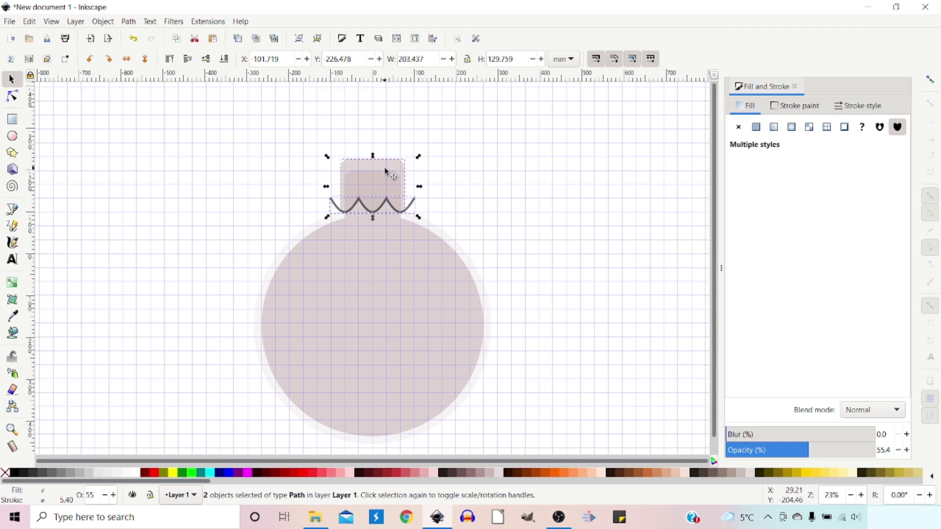
pyautogui.press('ctrl')
pyautogui.moveTo(384, 166); pyautogui.dragTo(387, 168)
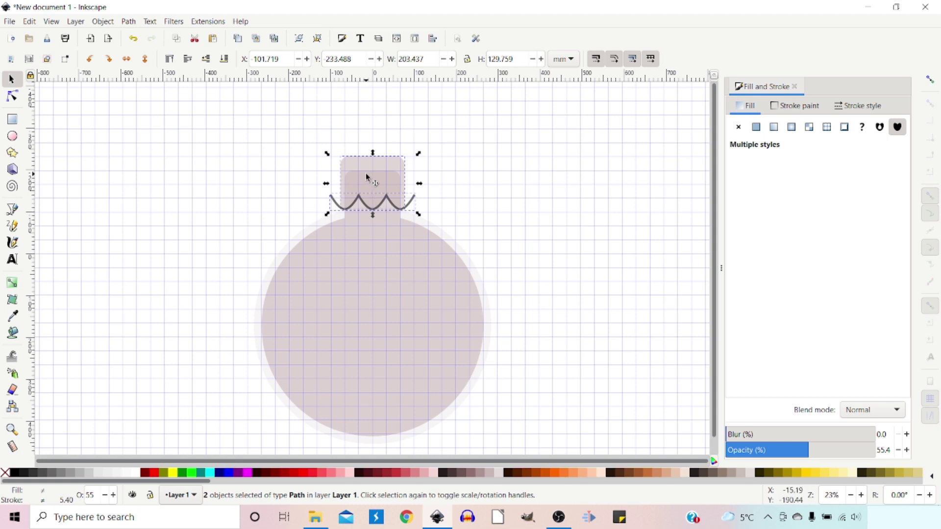
pyautogui.click(569, 158)
# - Merge the scalloped cap piece with the ornament body into one shape with Union
pyautogui.click(378, 167)
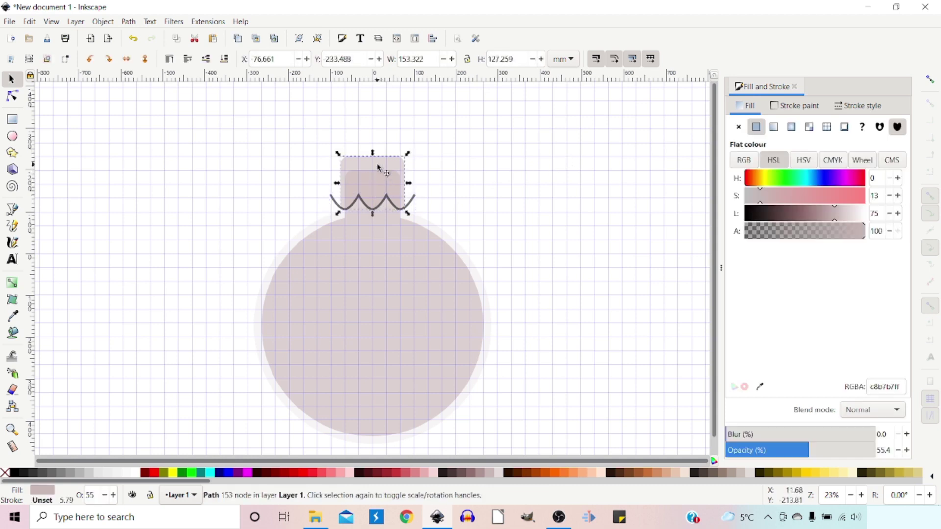
pyautogui.keyDown('shift'); pyautogui.click(374, 287); pyautogui.keyUp('shift')
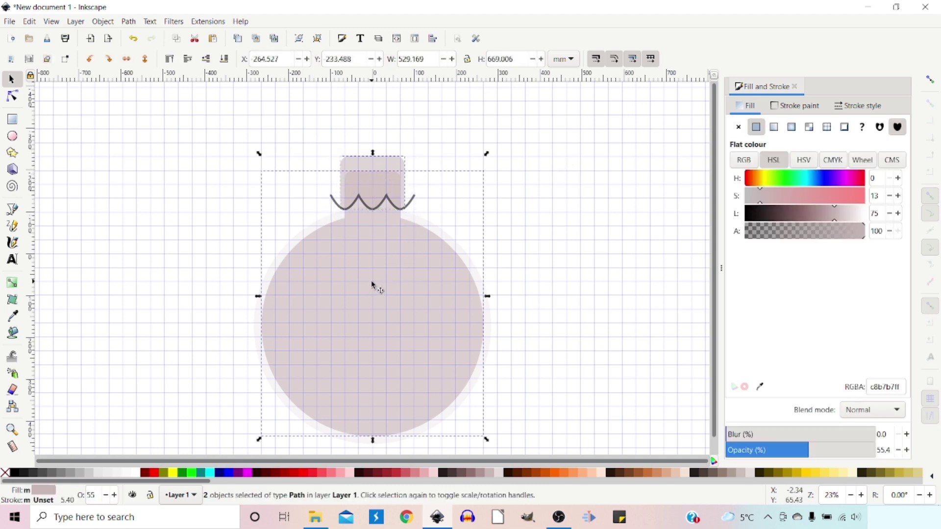
pyautogui.click(128, 21)
pyautogui.click(147, 103)
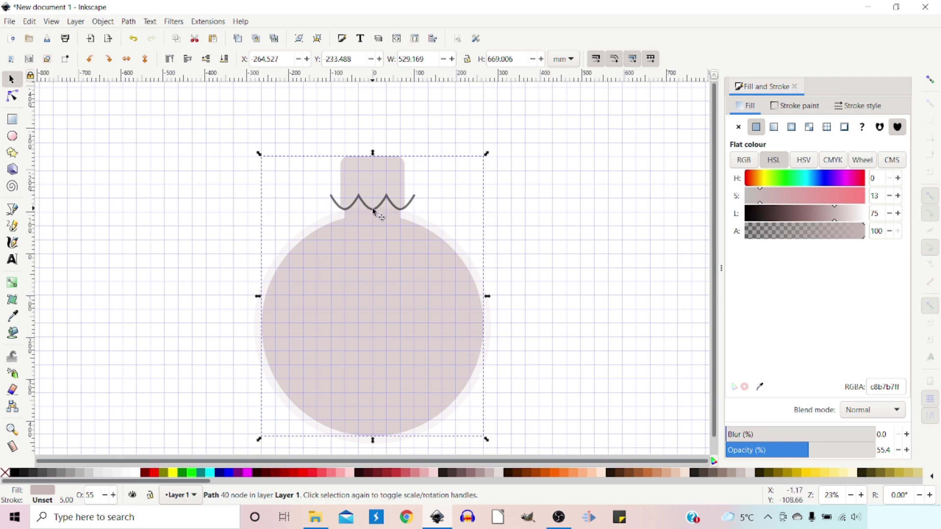
pyautogui.click(511, 214)
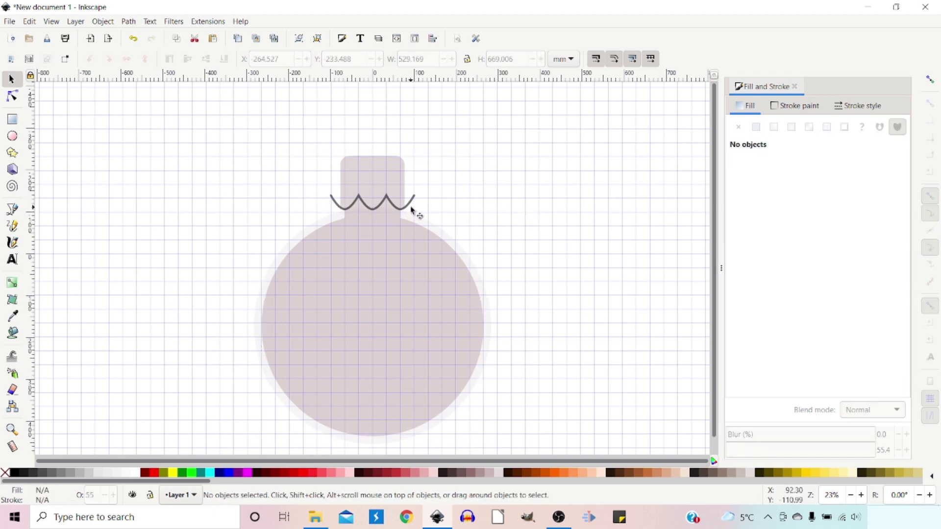
# - Set the scalloped line's stroke width to 16 mm and squash the line vertically to about 44 mm high
pyautogui.click(414, 206)
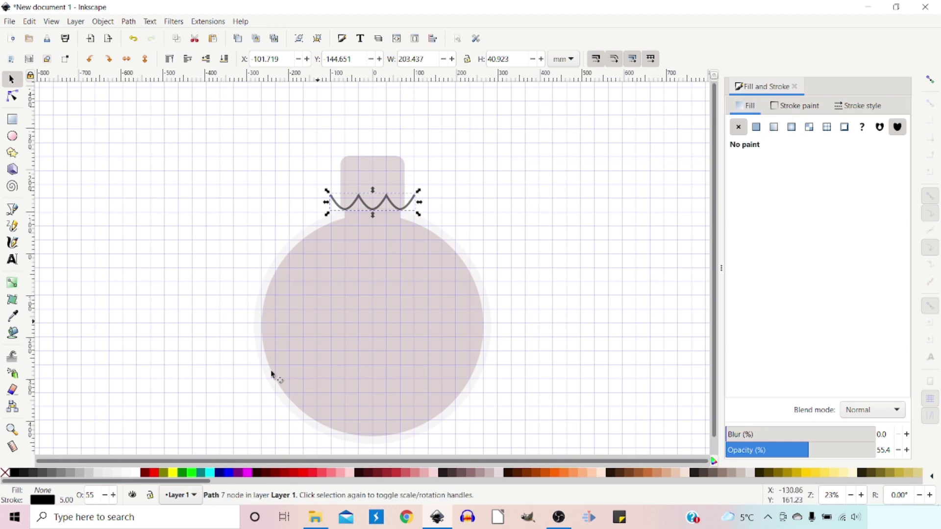
pyautogui.rightClick(70, 505)
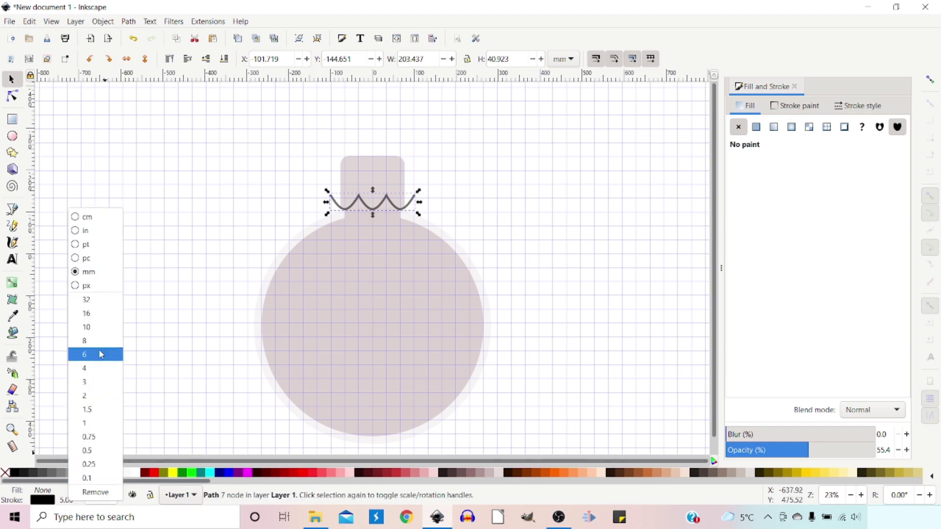
pyautogui.click(89, 315)
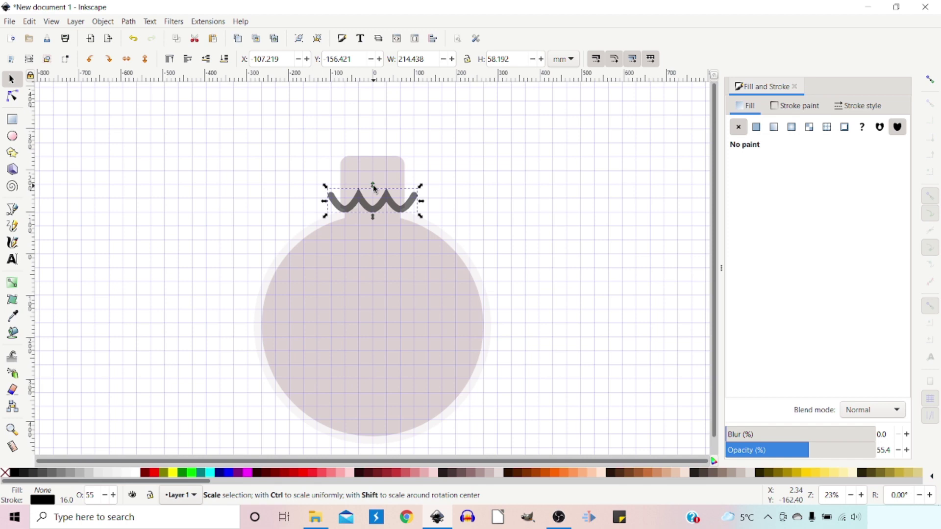
pyautogui.moveTo(373, 186); pyautogui.dragTo(376, 193)
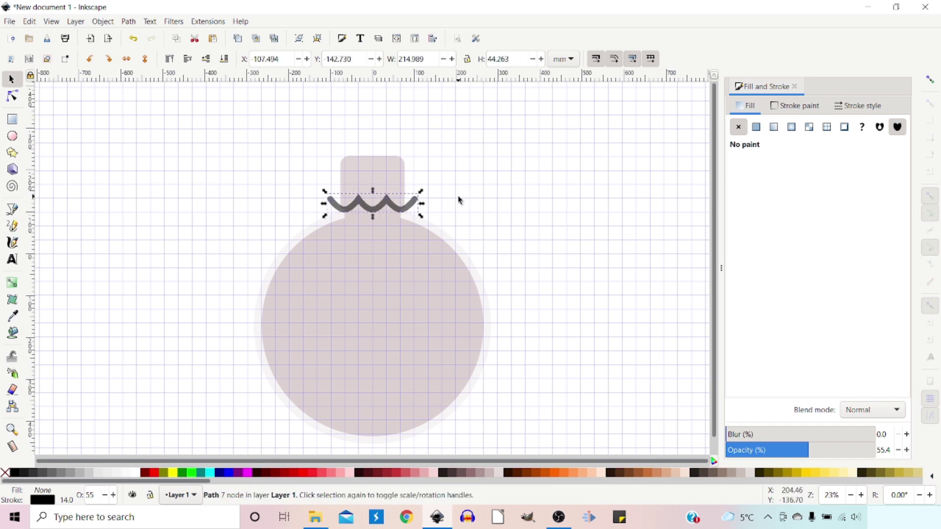
pyautogui.hotkey('ctrl', 'z')
# - Convert the scalloped line's stroke to a path and check its nodes
pyautogui.click(136, 22)
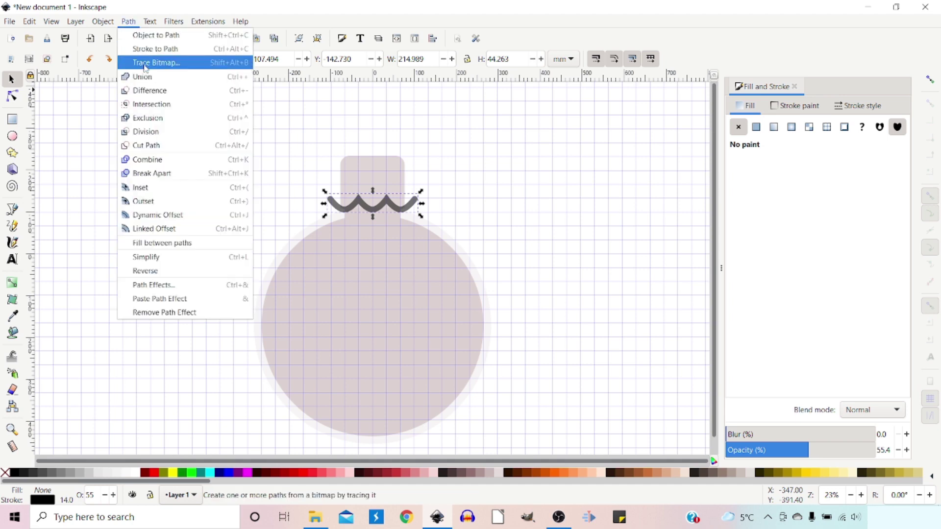
pyautogui.click(151, 50)
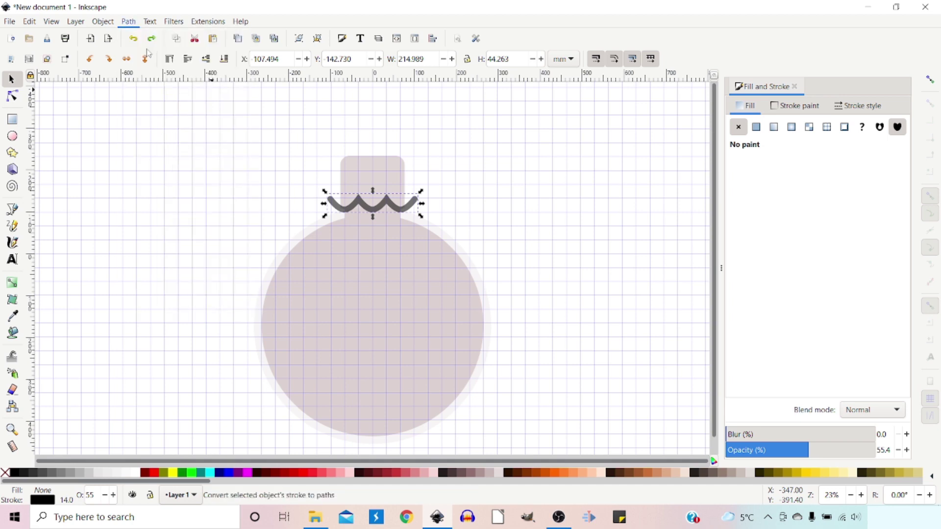
pyautogui.click(14, 98)
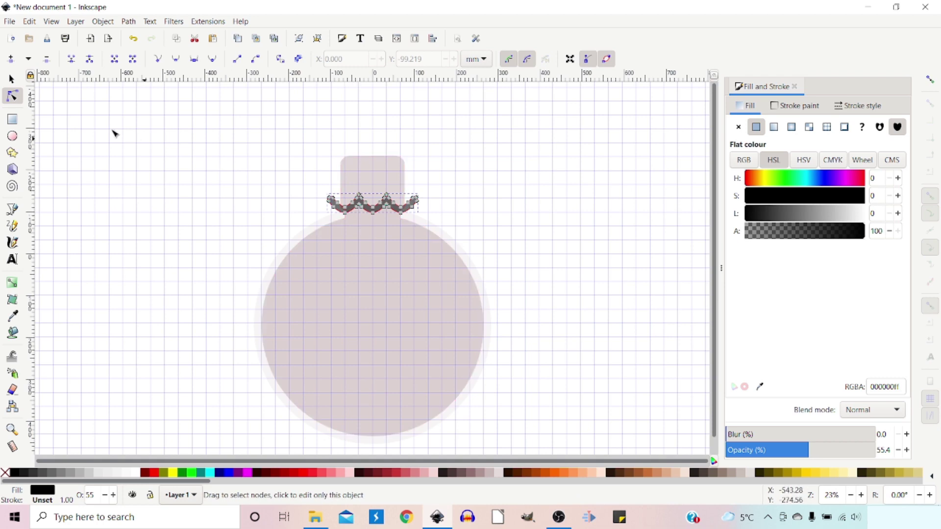
pyautogui.click(11, 80)
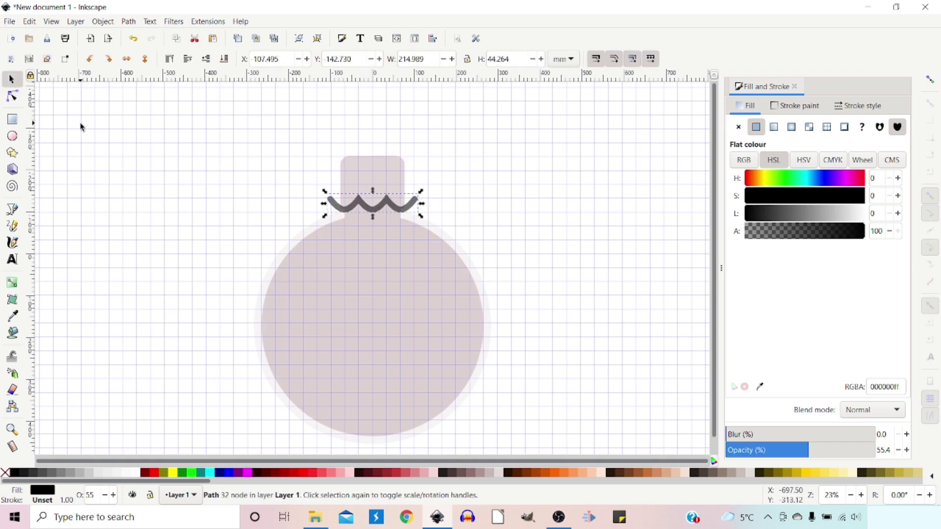
# - Cut the scalloped band out of the ornament shape with Difference
pyautogui.press('shift')
pyautogui.keyDown('shift'); pyautogui.click(358, 175); pyautogui.keyUp('shift')
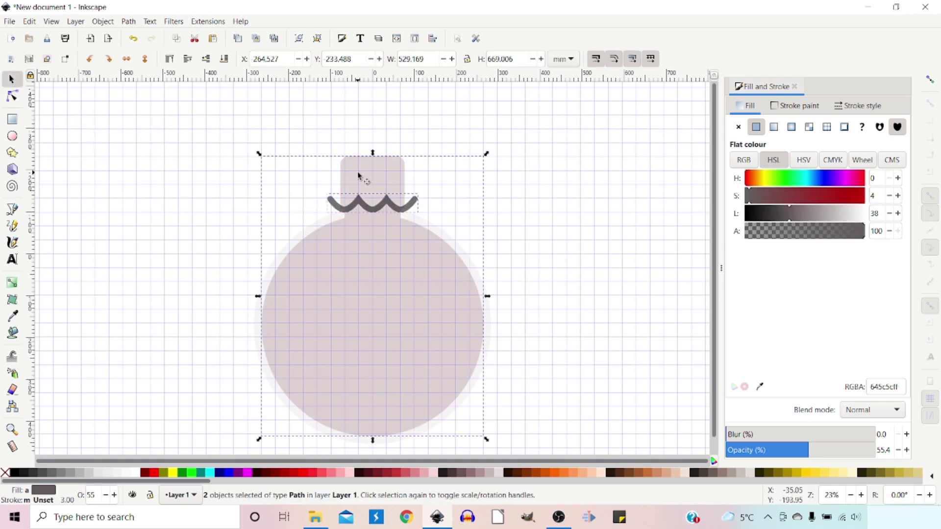
pyautogui.click(129, 23)
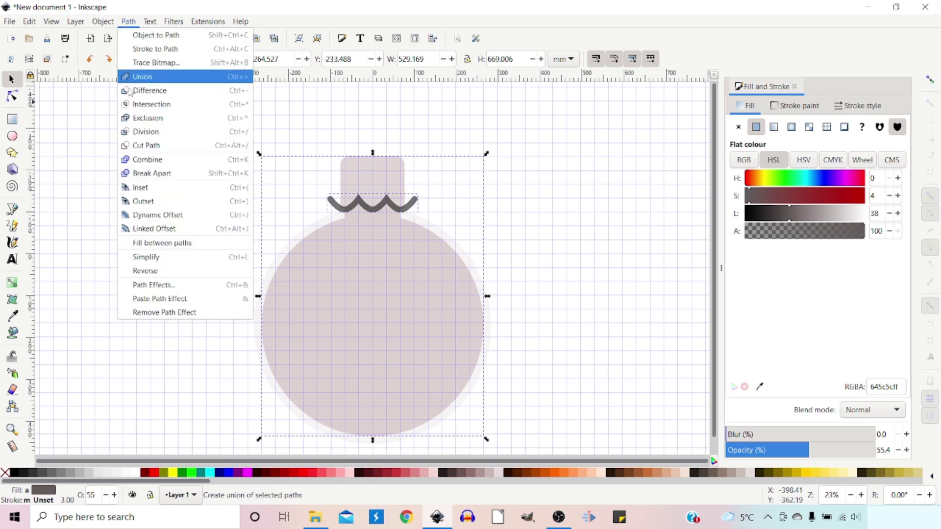
pyautogui.click(143, 89)
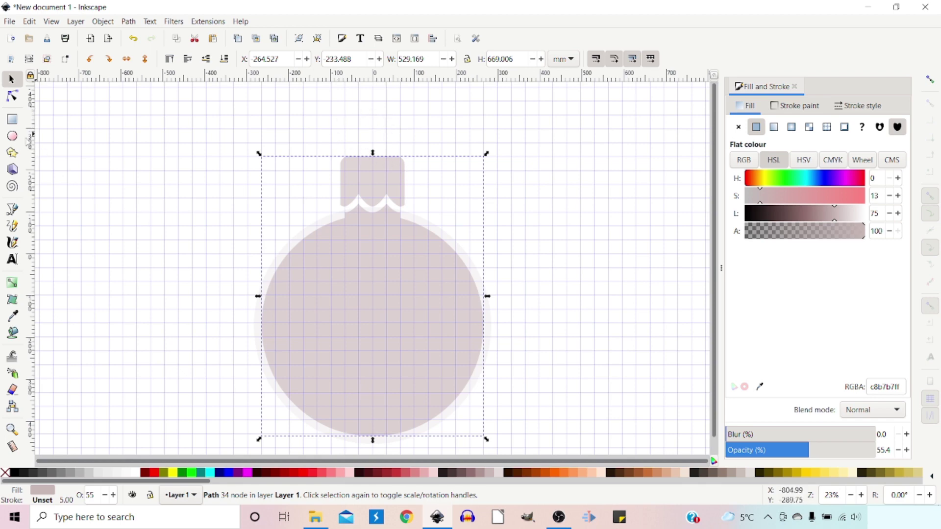
# - With snapping on, draw a circle with a radius of about 49.6 mm just above the ornament's cap
pyautogui.click(13, 137)
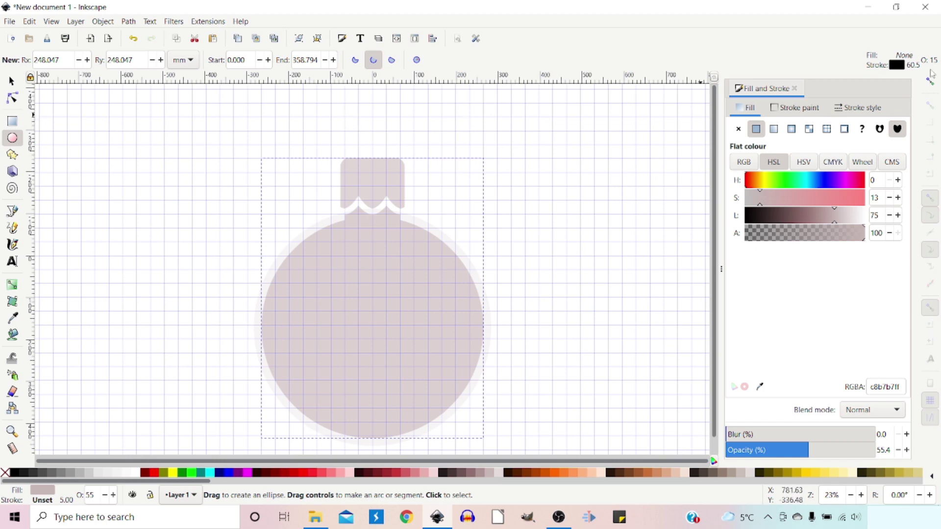
pyautogui.press('%')
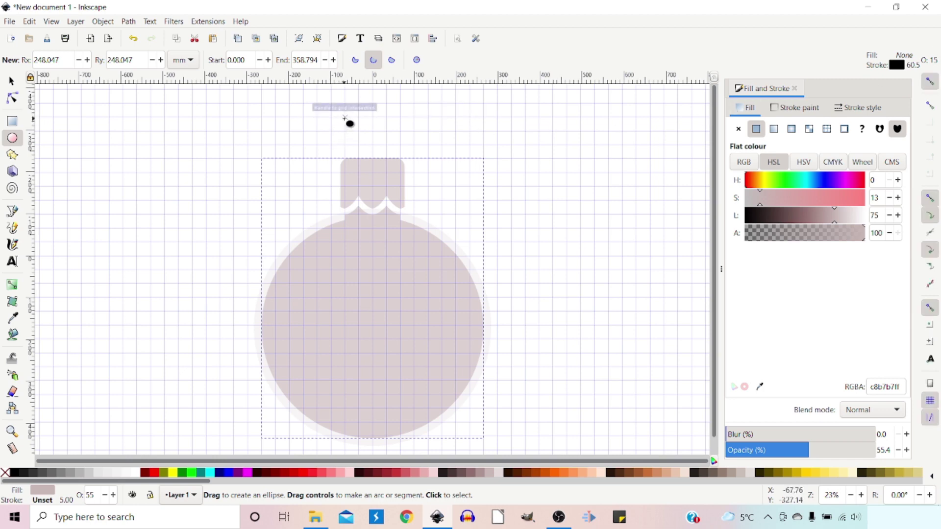
pyautogui.moveTo(344, 118); pyautogui.dragTo(391, 158)
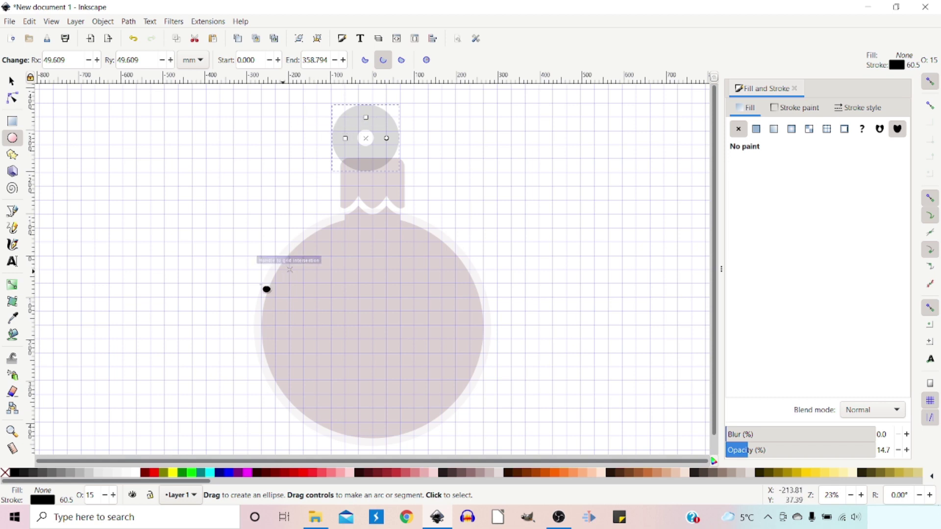
# - Set the small circle's stroke width to 25 mm to form a thick hanging ring
pyautogui.rightClick(68, 500)
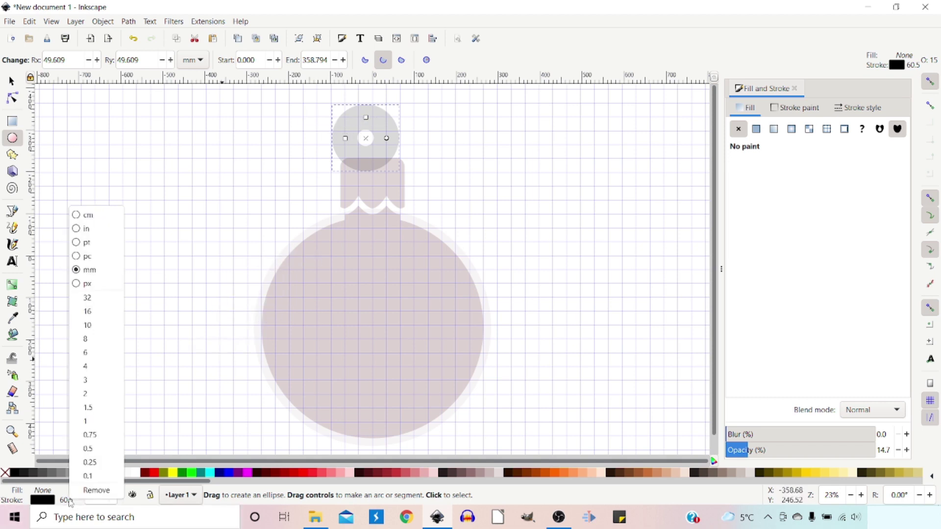
pyautogui.click(94, 311)
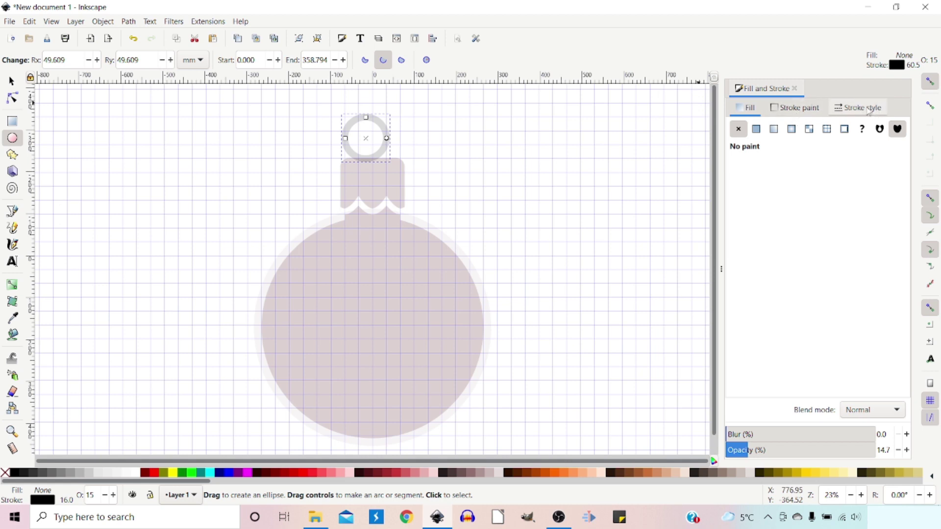
pyautogui.click(867, 111)
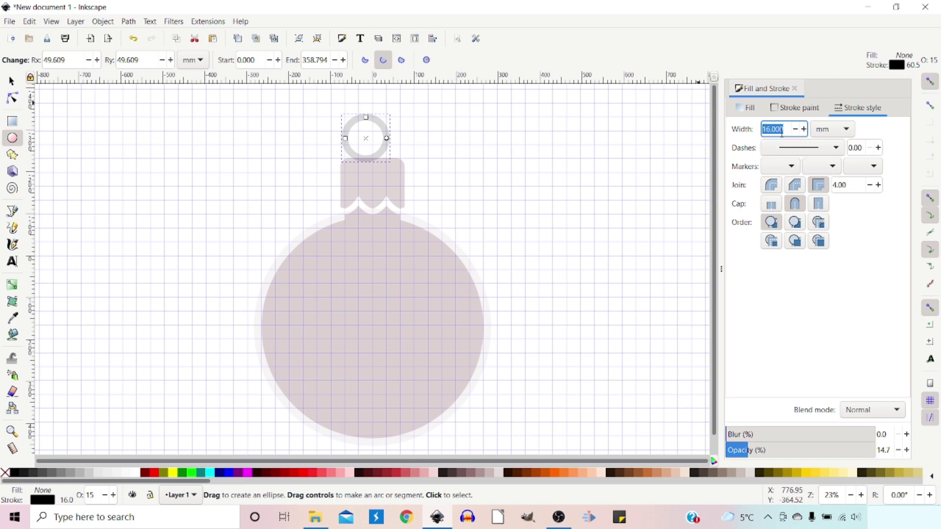
pyautogui.write('25')
pyautogui.press('Return')
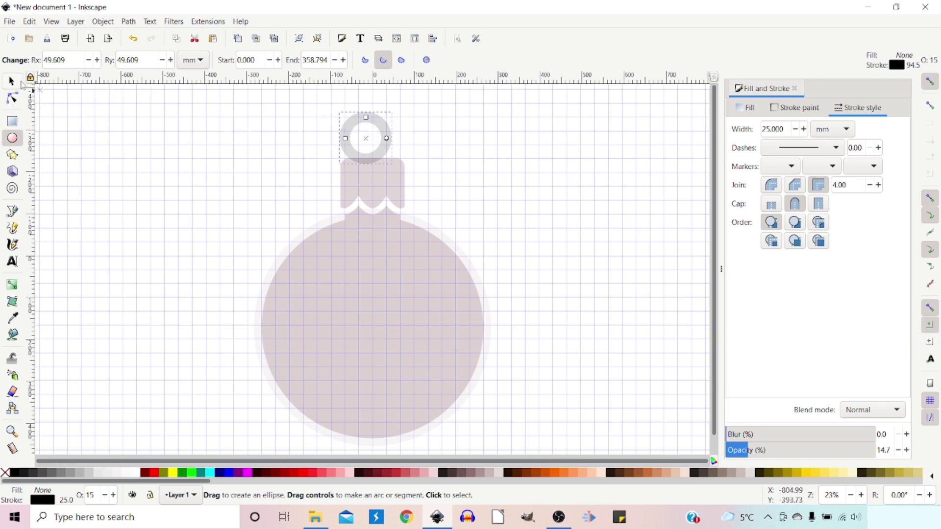
# - Turn off node snapping and move the ring sideways so it is centred over the cap
pyautogui.press('s')
pyautogui.click(387, 127)
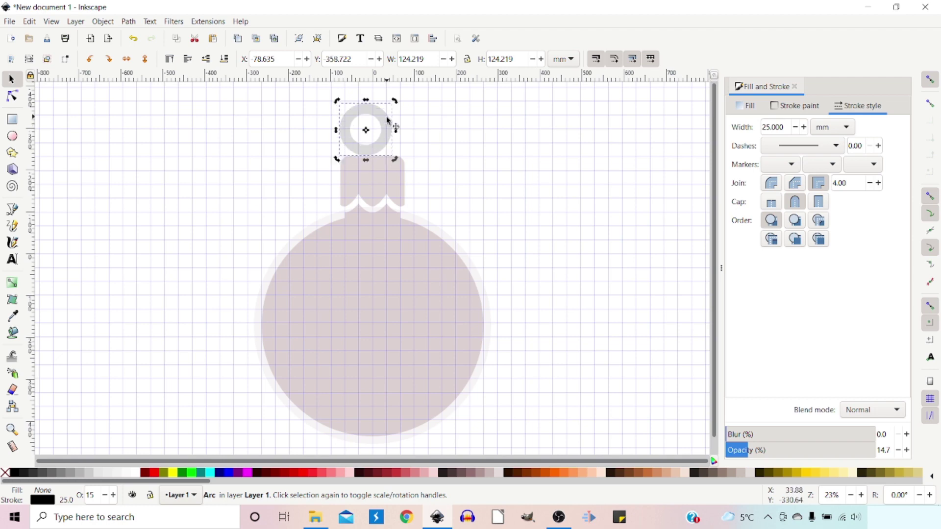
pyautogui.moveTo(387, 127)
pyautogui.mouseDown()
pyautogui.moveTo(398, 122)
pyautogui.moveTo(387, 132)
pyautogui.mouseUp()
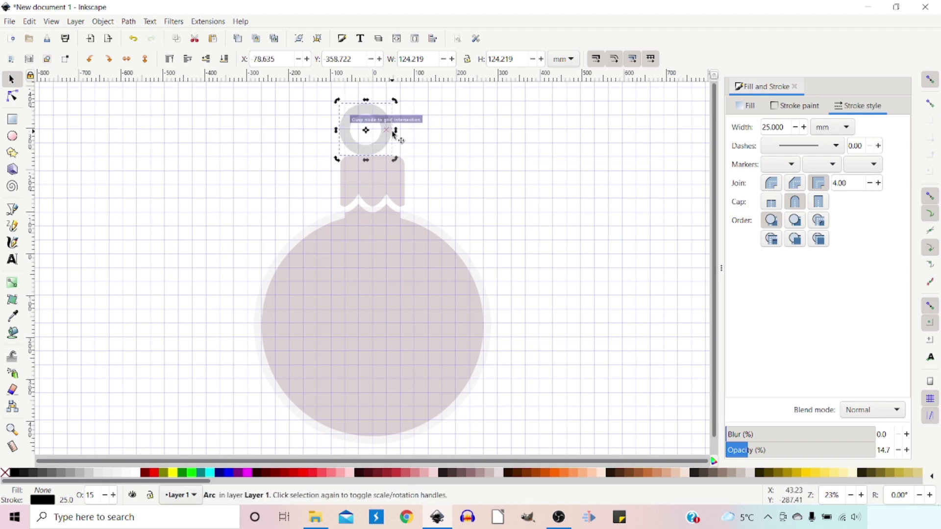
pyautogui.click(931, 196)
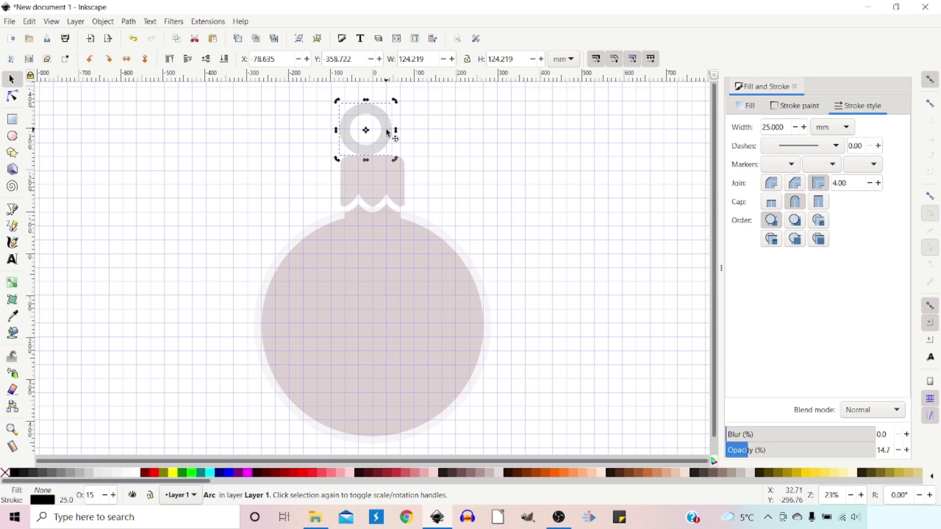
pyautogui.moveTo(390, 131); pyautogui.dragTo(387, 131)
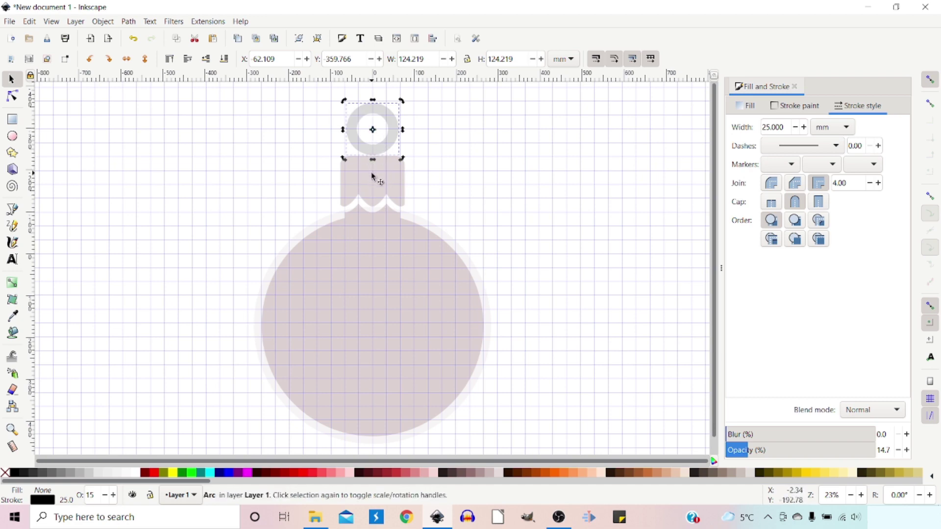
# - With snapping off, move the ring straight down by about 26 mm so it overlaps the cap
pyautogui.click(932, 80)
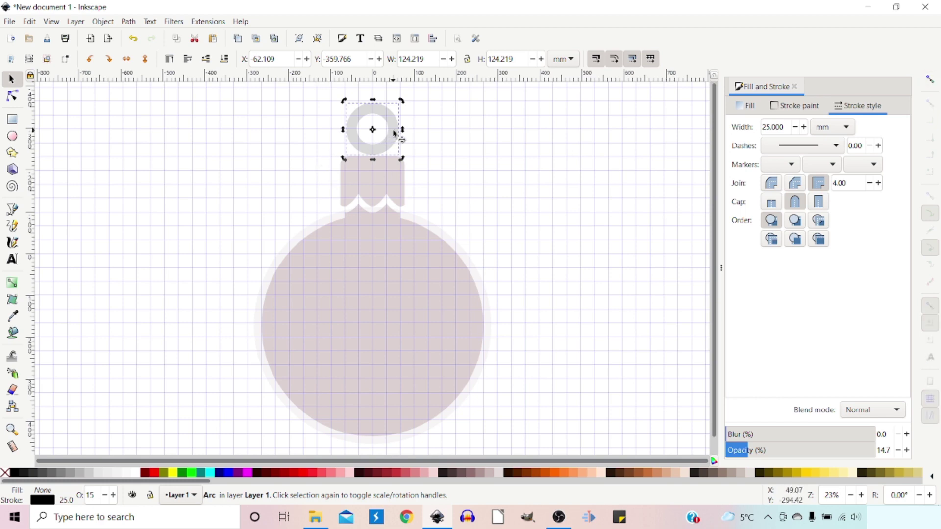
pyautogui.press('ctrl')
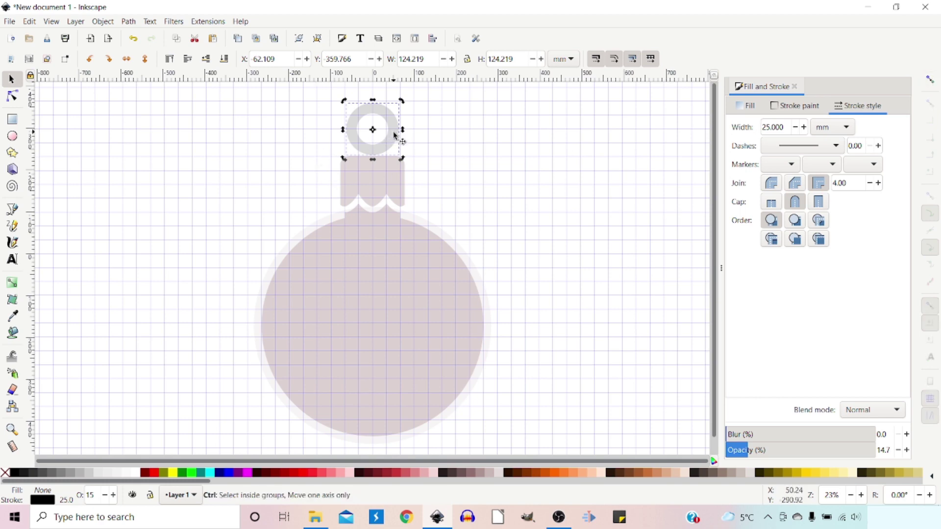
pyautogui.moveTo(395, 135); pyautogui.dragTo(398, 146)
pyautogui.hotkey('ctrl', 'z')
pyautogui.click(379, 126)
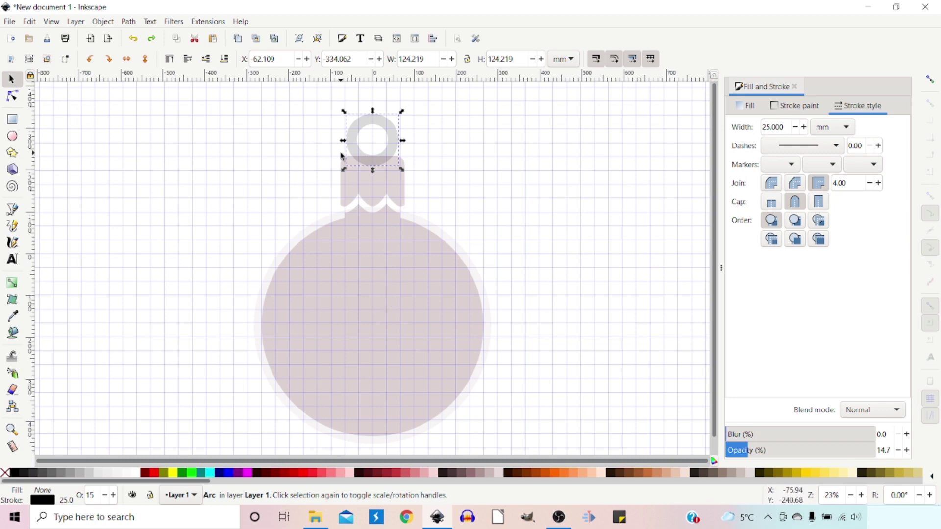
# - Convert the ring's stroke to a path and merge the ring with the ornament using Union
pyautogui.click(128, 22)
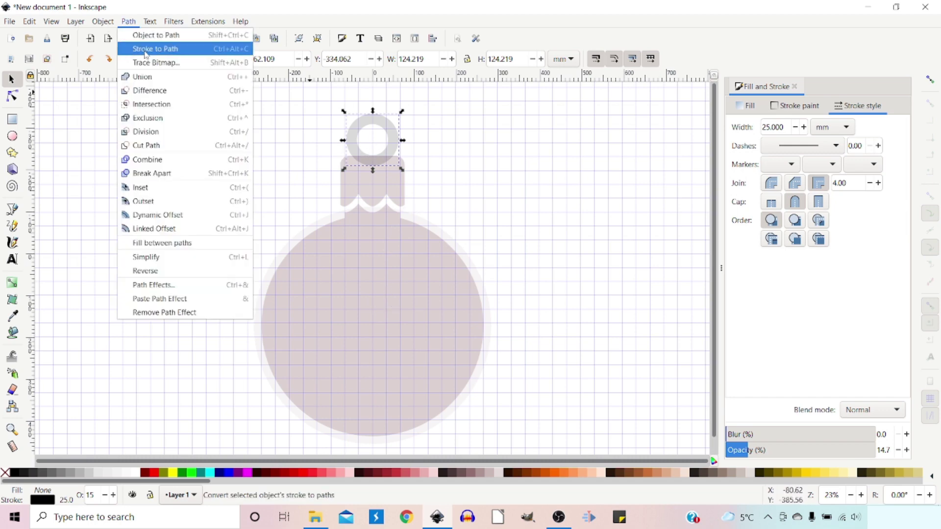
pyautogui.click(148, 50)
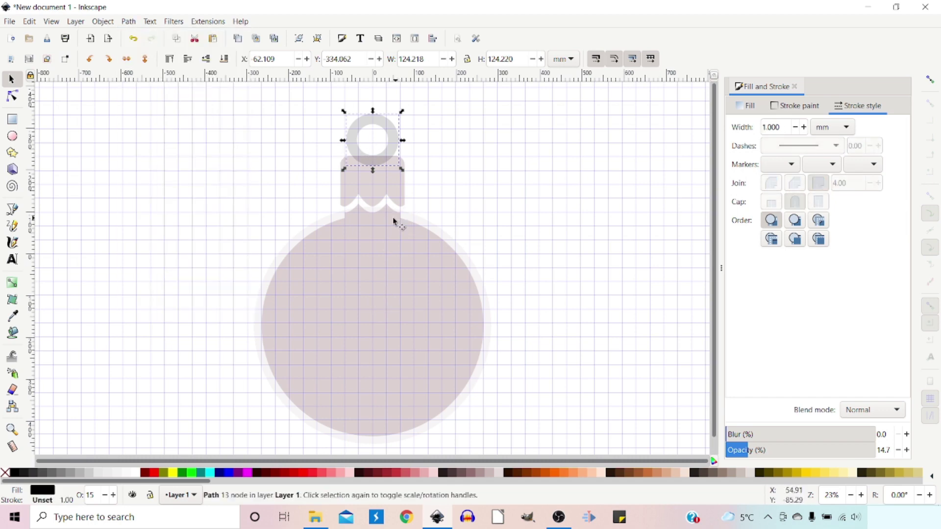
pyautogui.keyDown('shift'); pyautogui.click(374, 188); pyautogui.keyUp('shift')
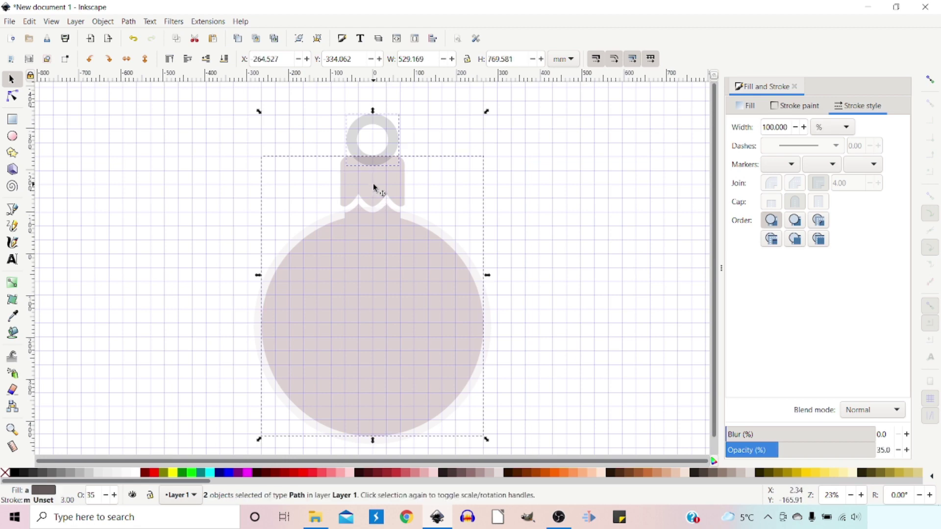
pyautogui.click(129, 21)
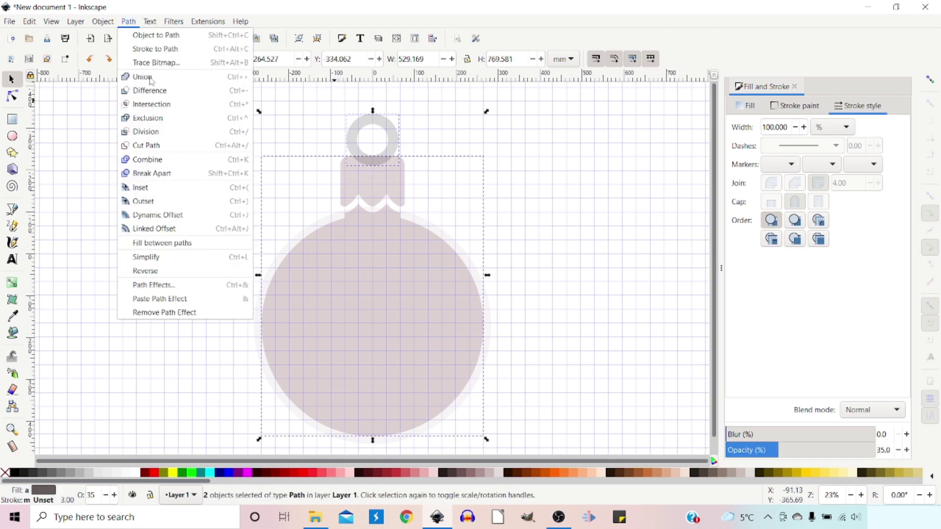
pyautogui.click(142, 97)
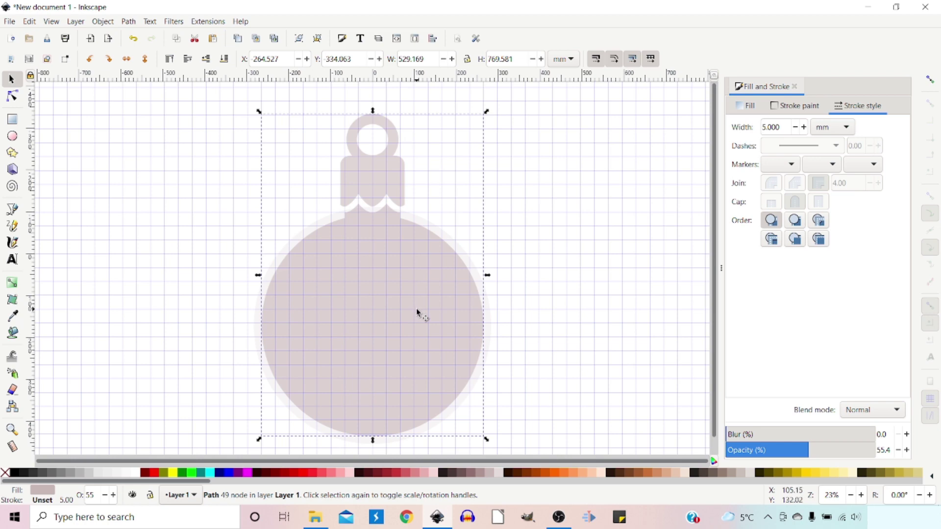
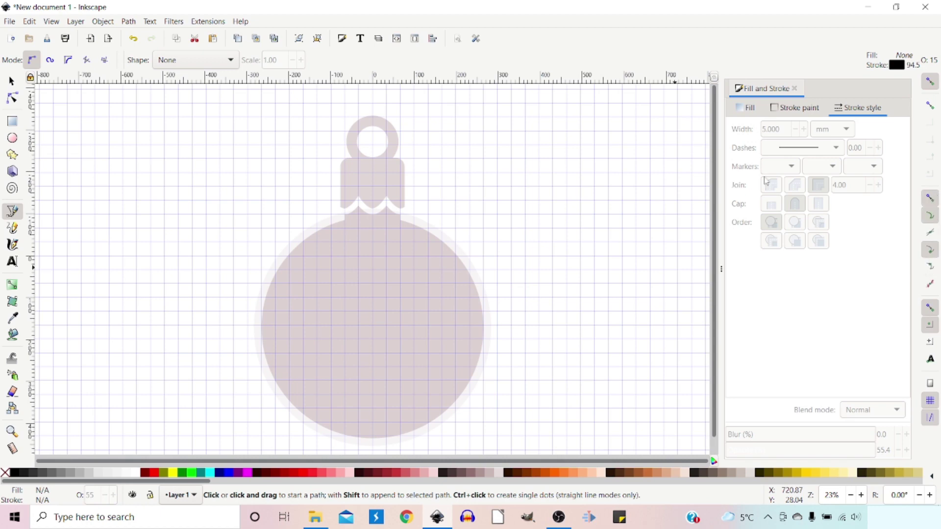
# - Draw an open zigzag line of eight equal 45° segments across the bauble's upper half, extending past both sides
pyautogui.click(234, 242)
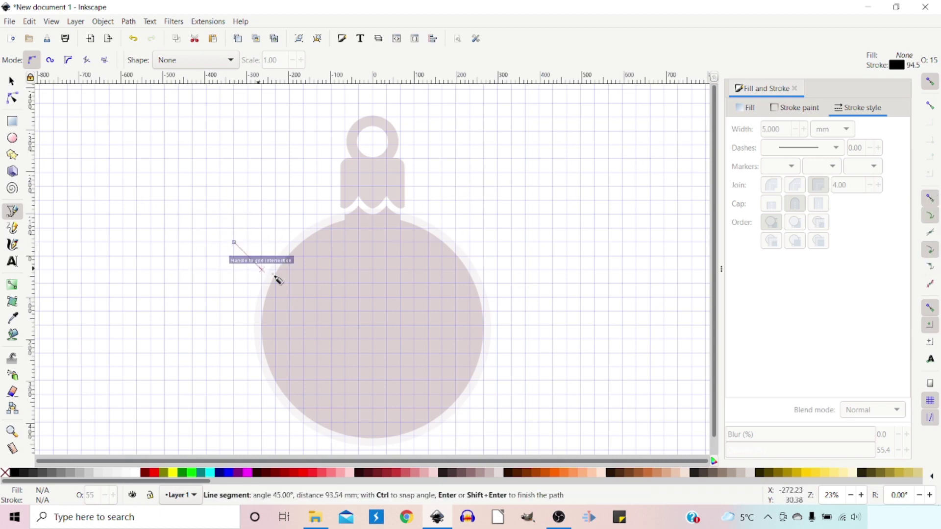
pyautogui.click(274, 282)
pyautogui.click(317, 242)
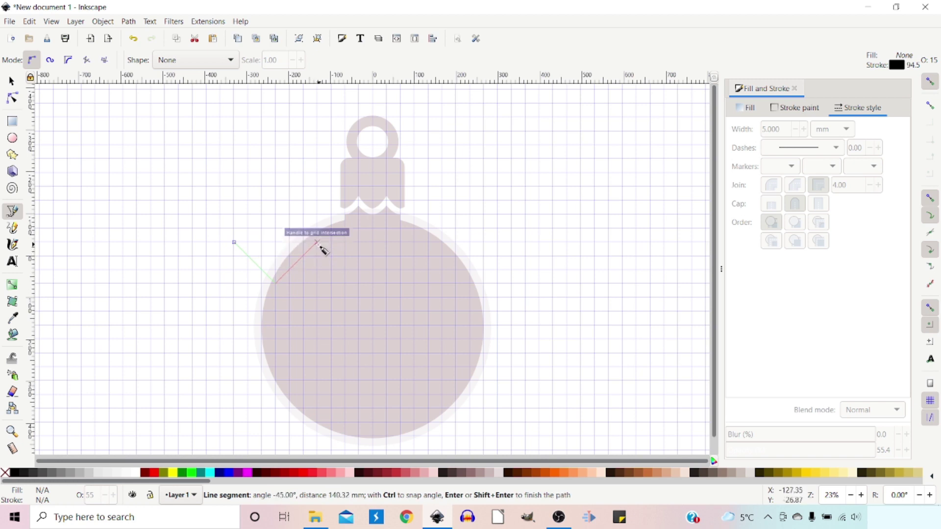
pyautogui.click(359, 283)
pyautogui.click(399, 241)
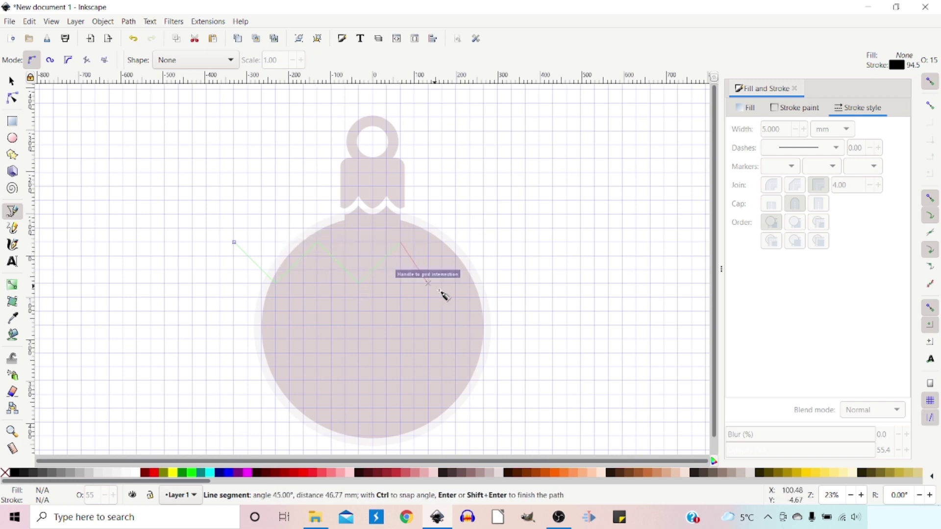
pyautogui.click(442, 282)
pyautogui.click(483, 242)
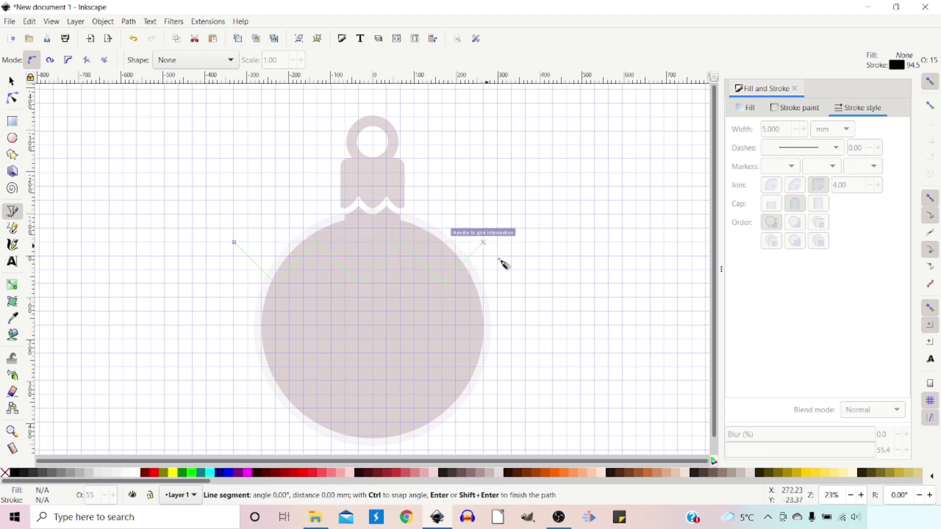
pyautogui.click(525, 283)
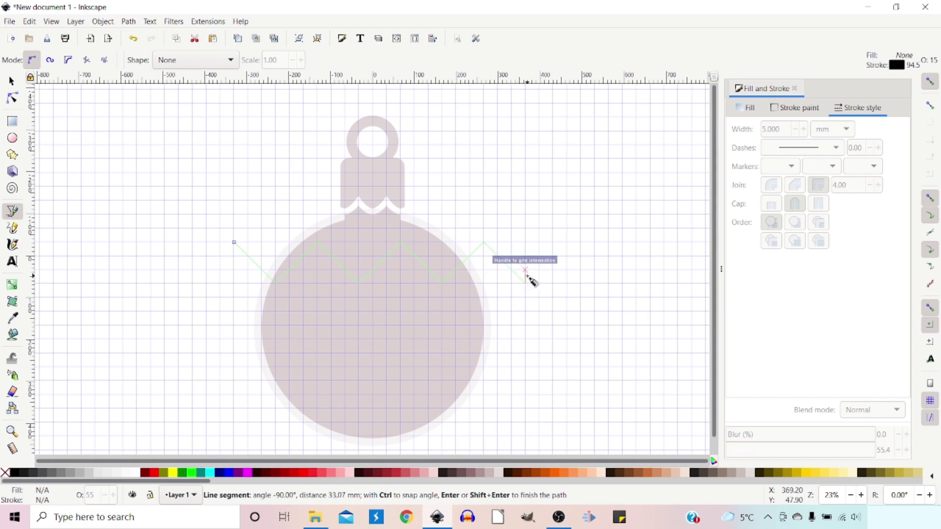
pyautogui.doubleClick(568, 242)
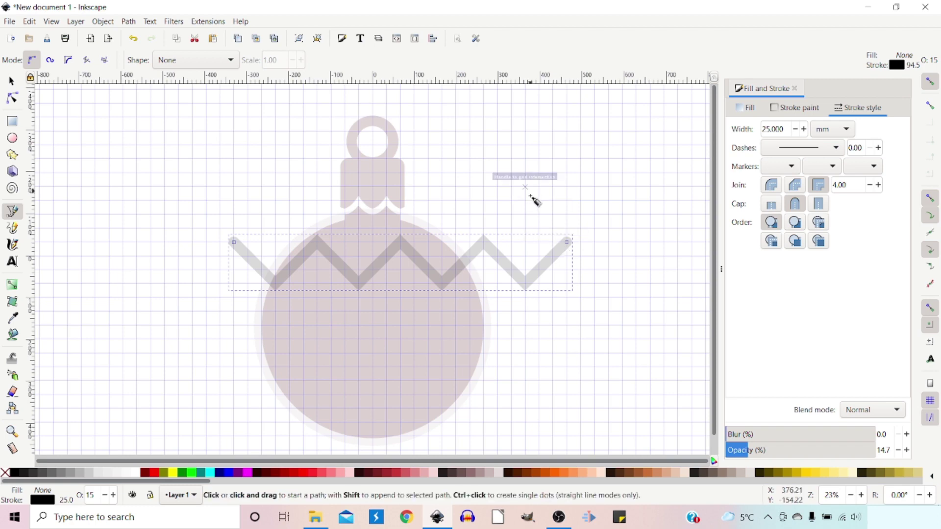
# - Centre the zigzag horizontally on the bauble, then place a duplicate about 149 mm straight below it
pyautogui.click(12, 81)
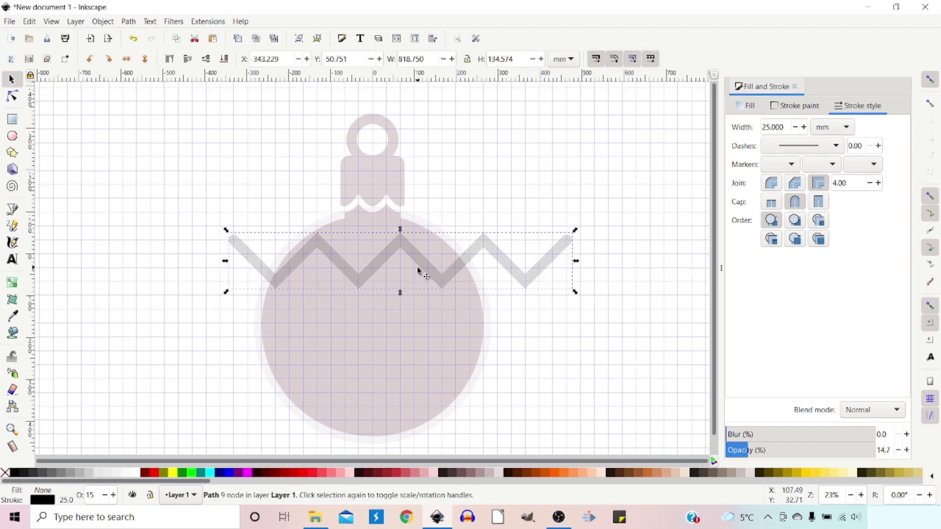
pyautogui.moveTo(417, 271); pyautogui.dragTo(391, 289)
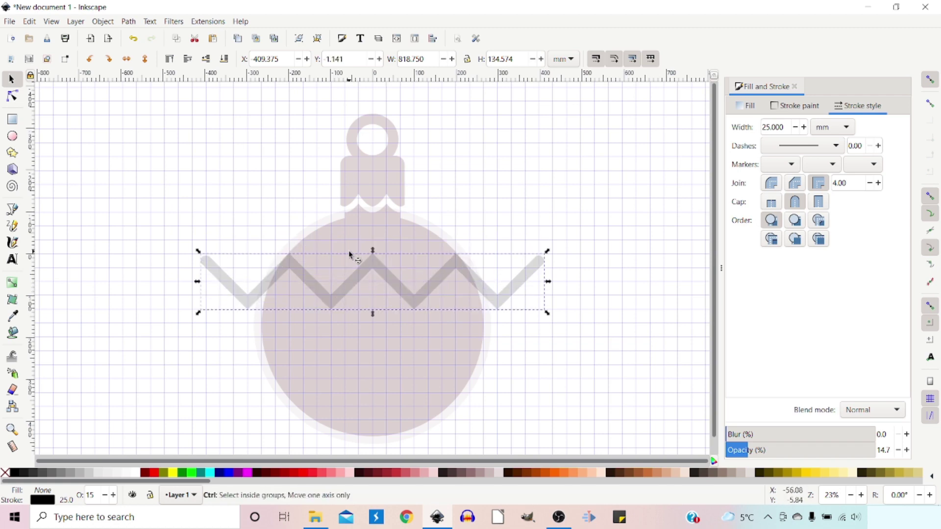
pyautogui.hotkey('ctrl', 'd')
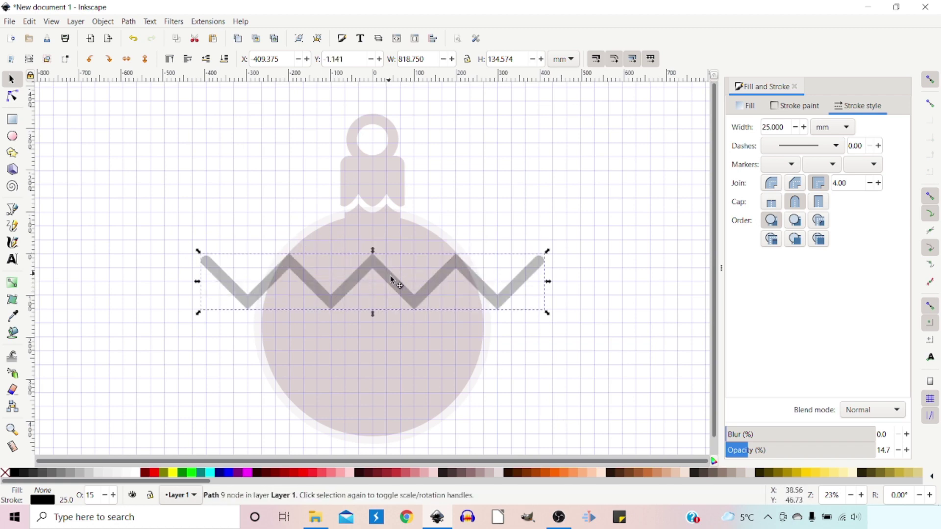
pyautogui.moveTo(390, 279); pyautogui.dragTo(391, 342)
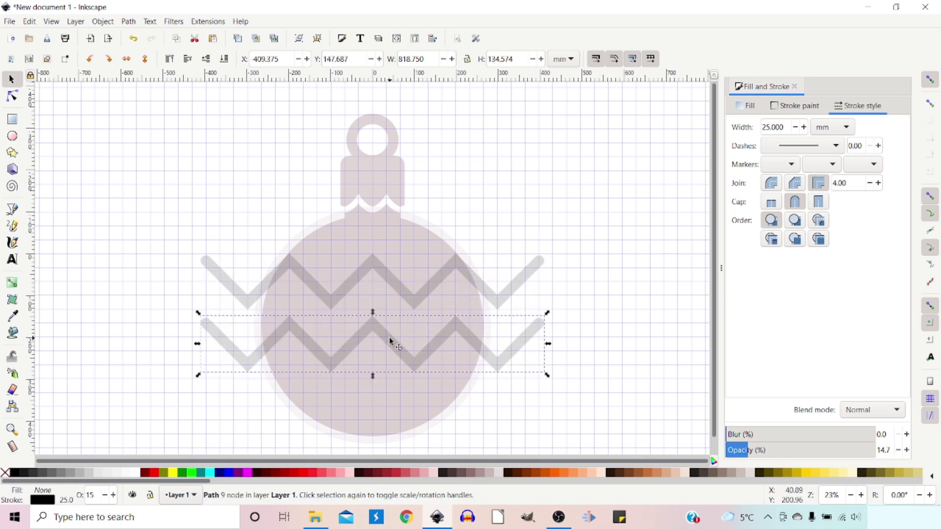
# - Set both zigzags' stroke width to 50 mm and, with snapping off, move them straight down by about 48 mm
pyautogui.keyDown('shift'); pyautogui.click(227, 283); pyautogui.keyUp('shift')
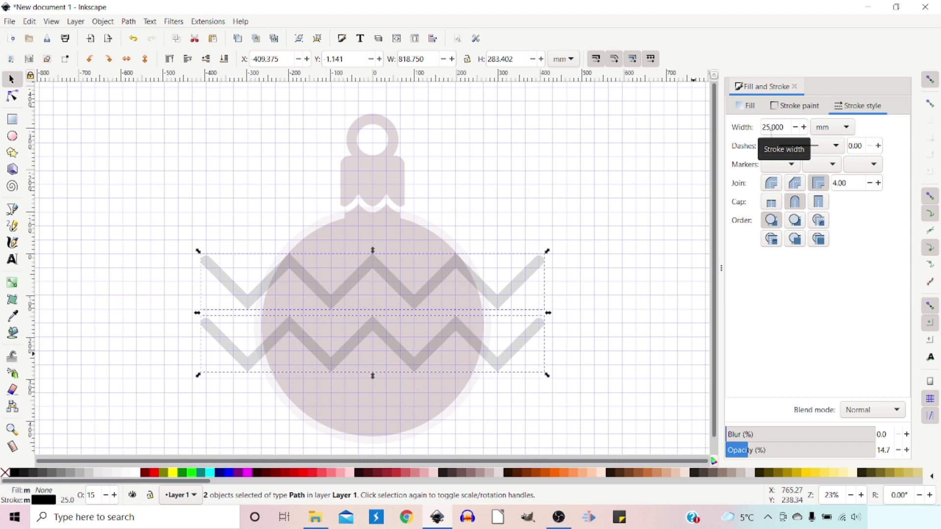
pyautogui.click(769, 126)
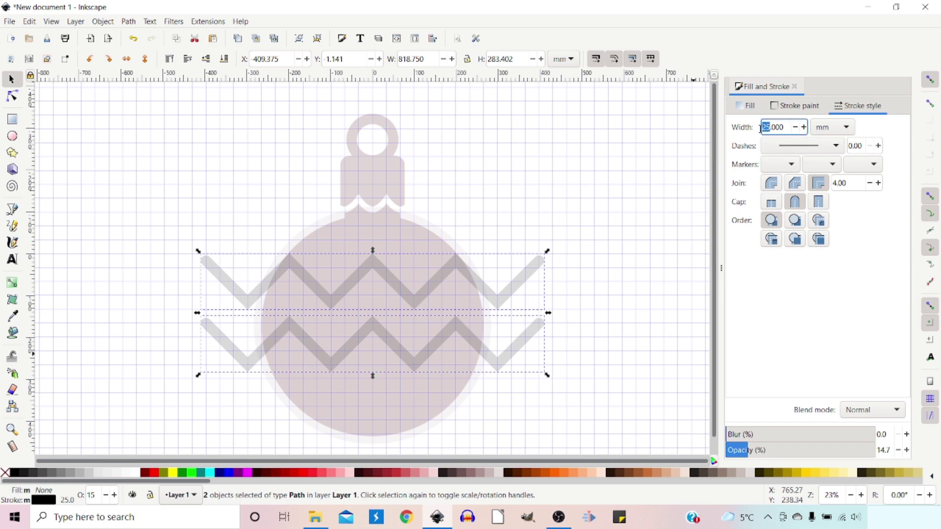
pyautogui.write('5')
pyautogui.press('Return')
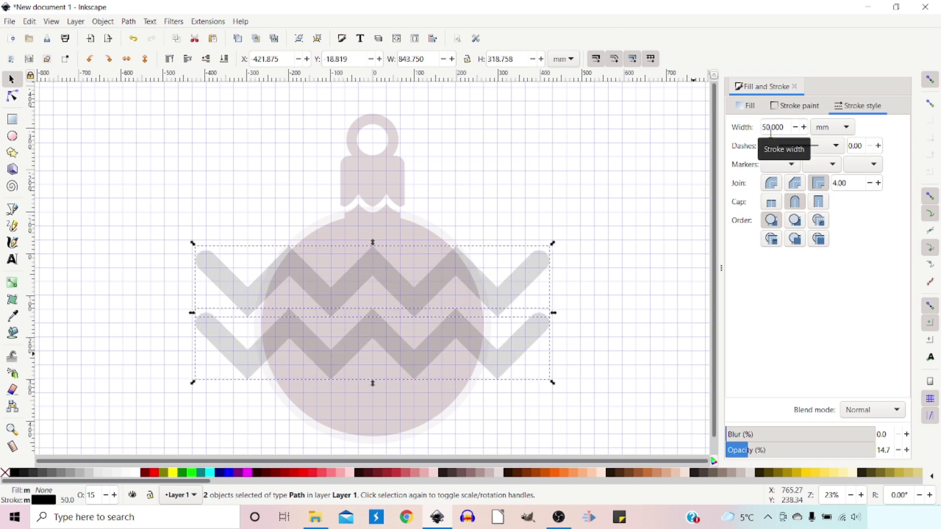
pyautogui.press('%')
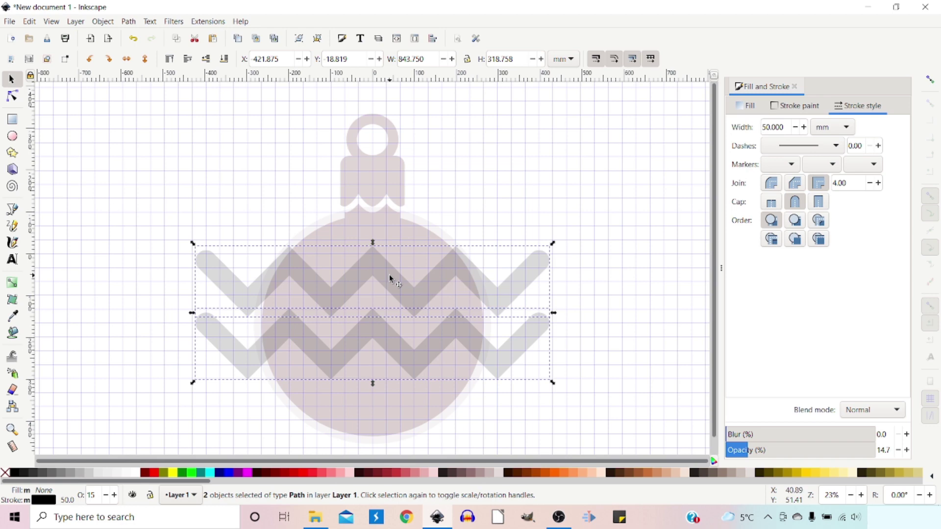
pyautogui.moveTo(390, 278); pyautogui.dragTo(404, 300)
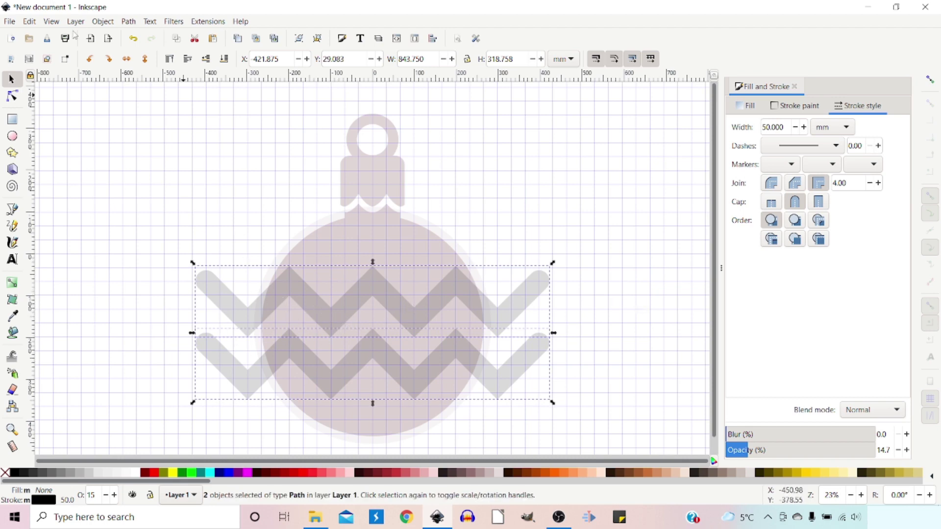
# - Convert the strokes of both zigzags to paths and merge them into one path with Union
pyautogui.click(128, 22)
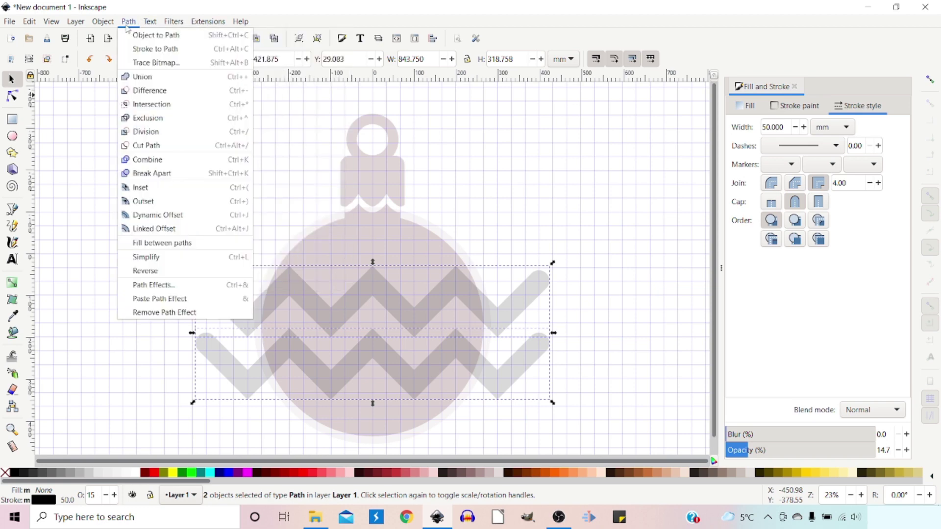
pyautogui.click(143, 49)
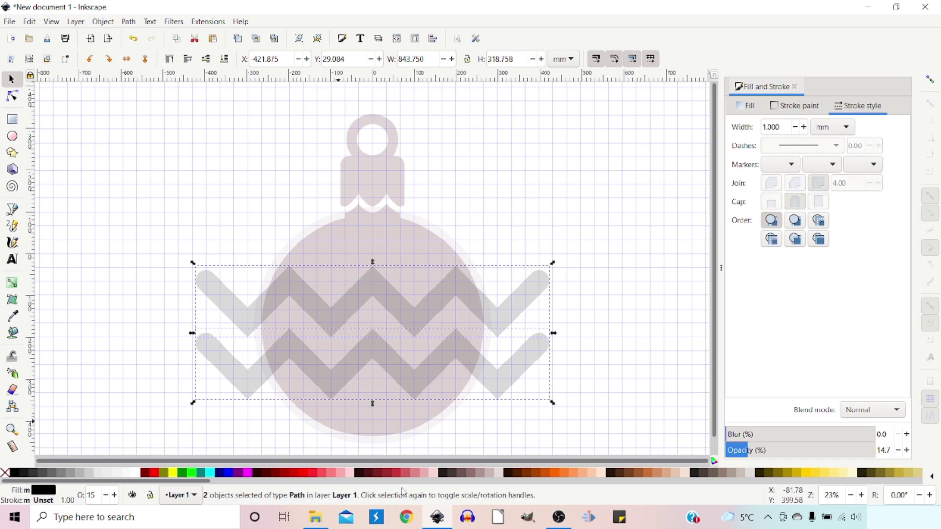
pyautogui.click(130, 23)
pyautogui.click(148, 78)
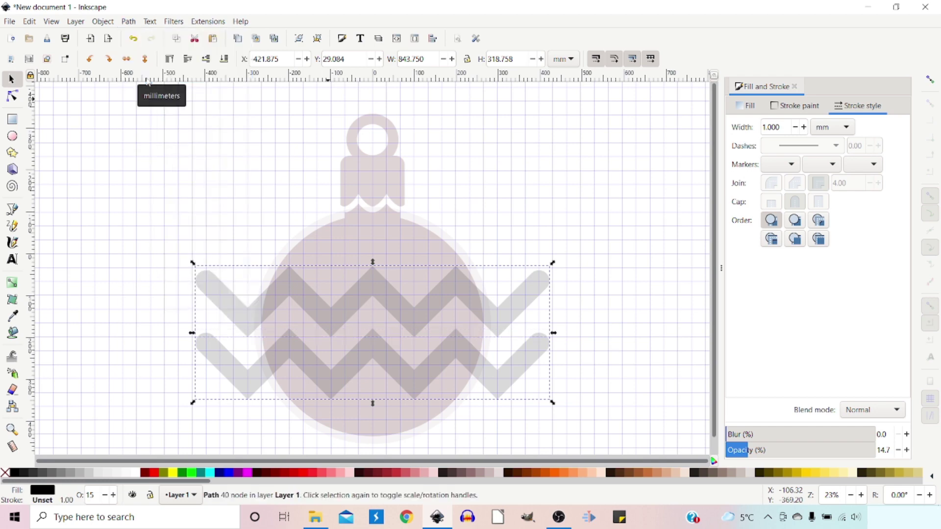
# - Subtract the merged zigzags from the ornament shape using Difference
pyautogui.keyDown('shift'); pyautogui.click(355, 252); pyautogui.keyUp('shift')
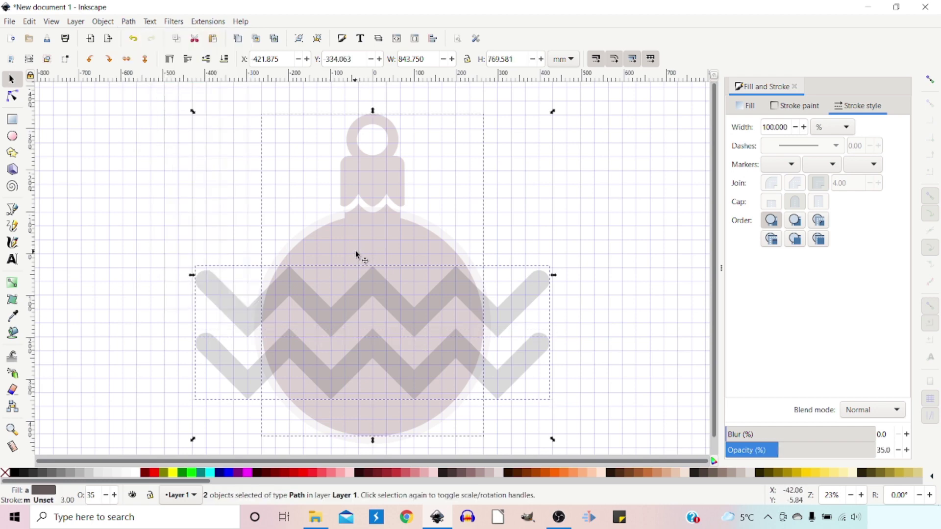
pyautogui.click(129, 23)
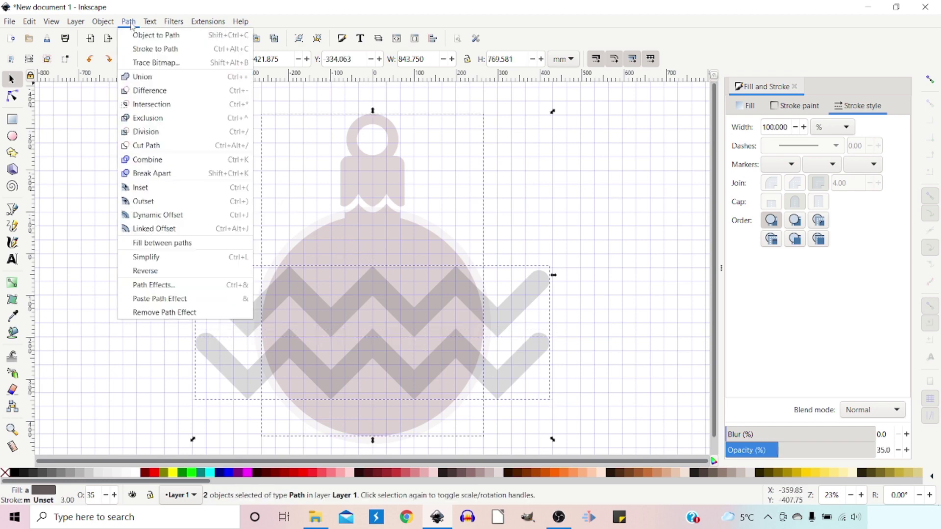
pyautogui.click(156, 90)
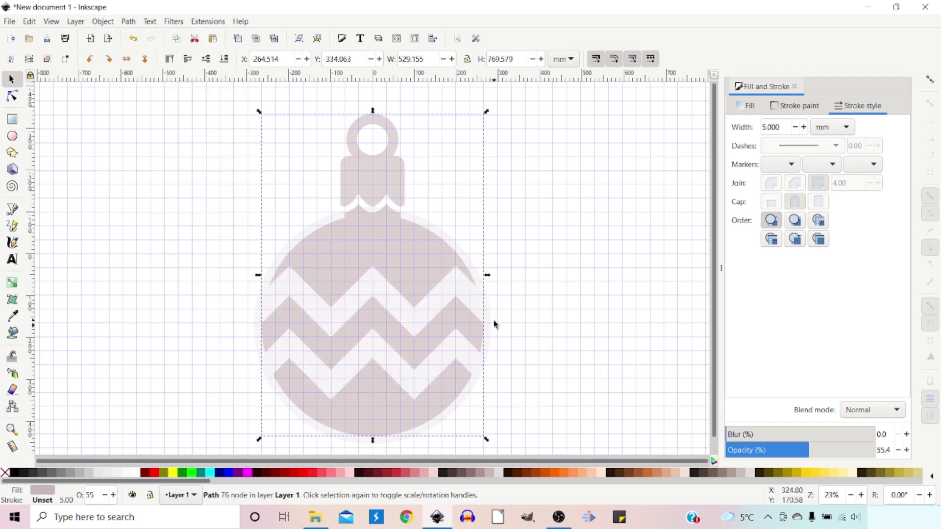
# - Set the ornament's opacity to 100% and fill it with red
pyautogui.click(398, 256)
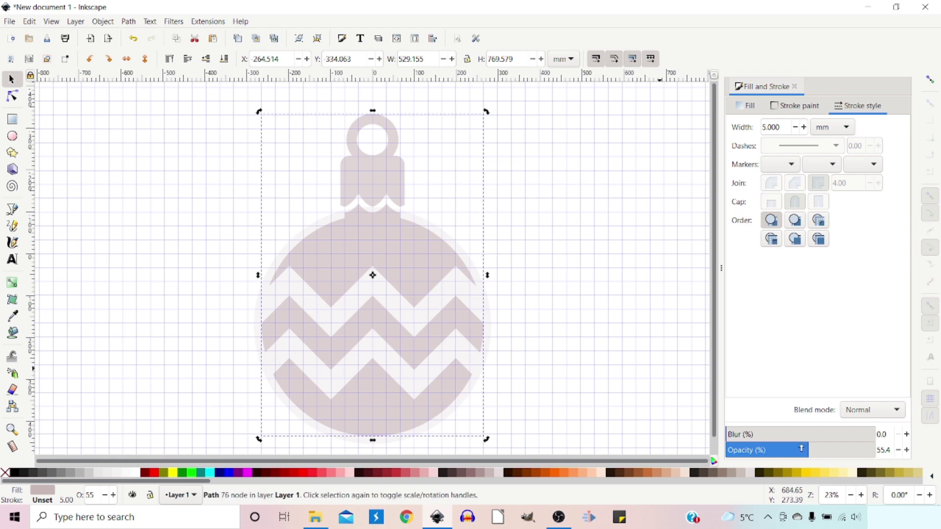
pyautogui.moveTo(833, 453); pyautogui.dragTo(877, 451)
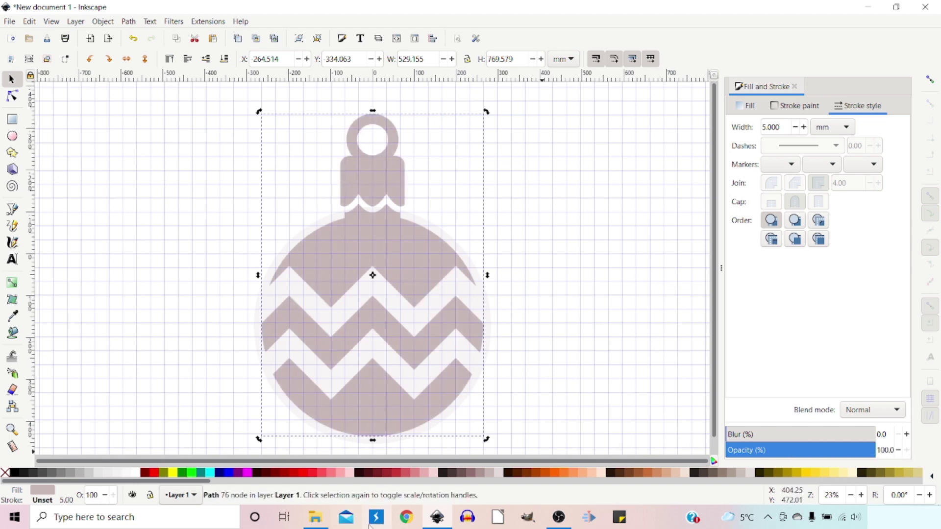
pyautogui.click(155, 474)
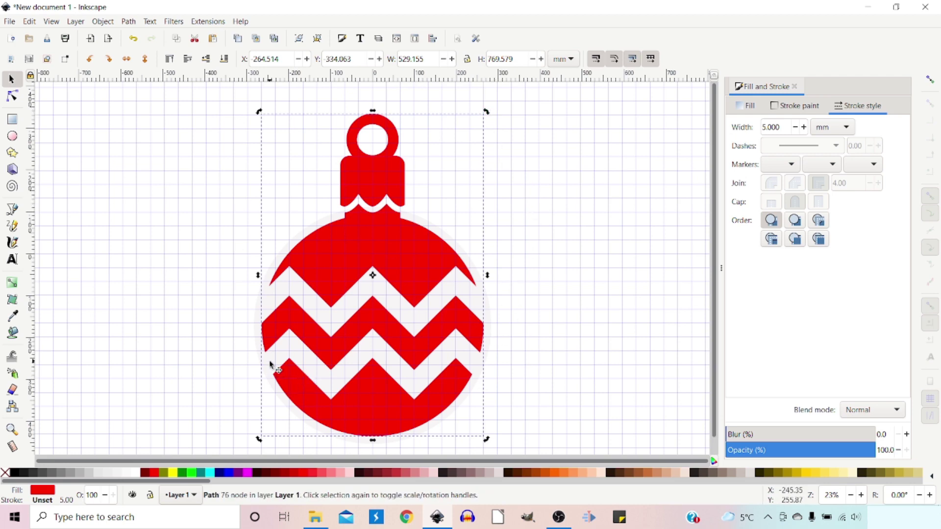
# - Rotate the ornament together with its faint outer circle slightly clockwise and create a horizontally flipped duplicate of both
pyautogui.keyDown('shift'); pyautogui.click(258, 324); pyautogui.keyUp('shift')
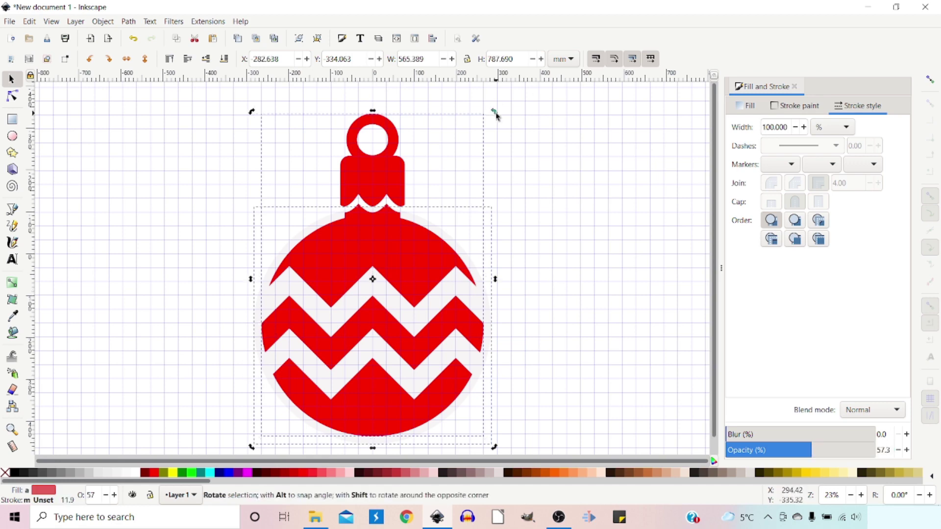
pyautogui.moveTo(496, 115); pyautogui.dragTo(534, 134)
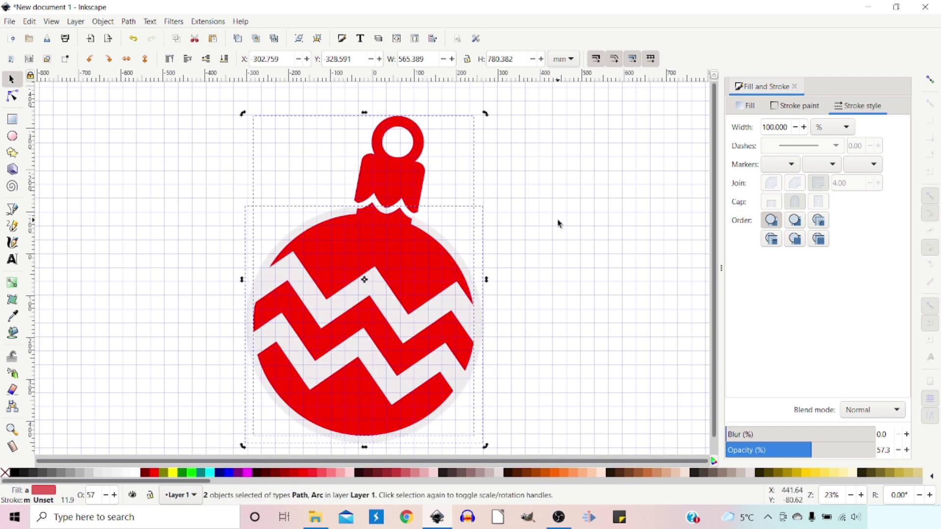
pyautogui.click(127, 59)
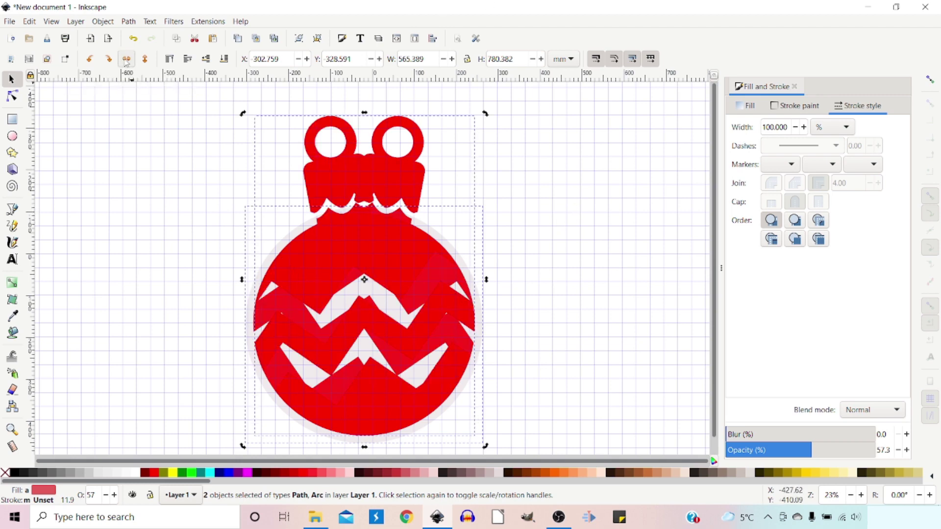
# - Fill the flipped copy with blue and place it behind the red ornament, offset about 178 mm left and 48 mm up
pyautogui.click(230, 473)
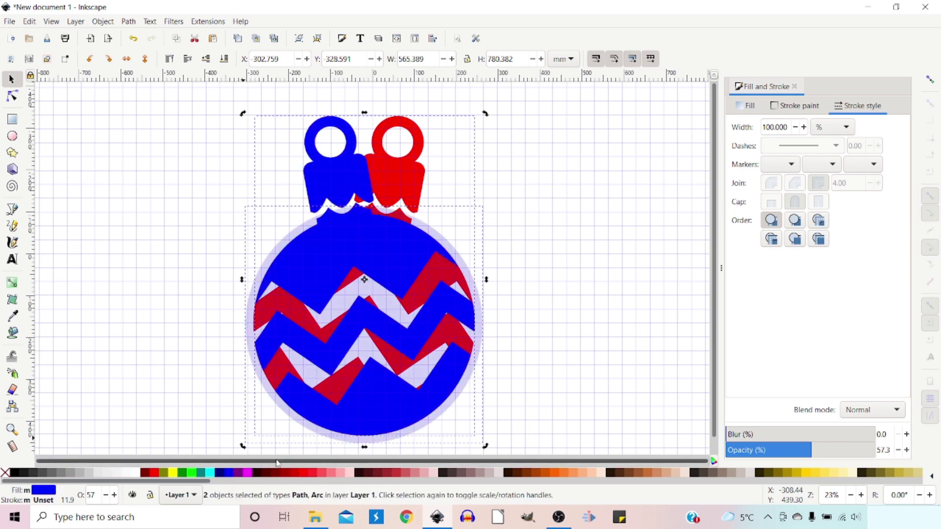
pyautogui.click(224, 59)
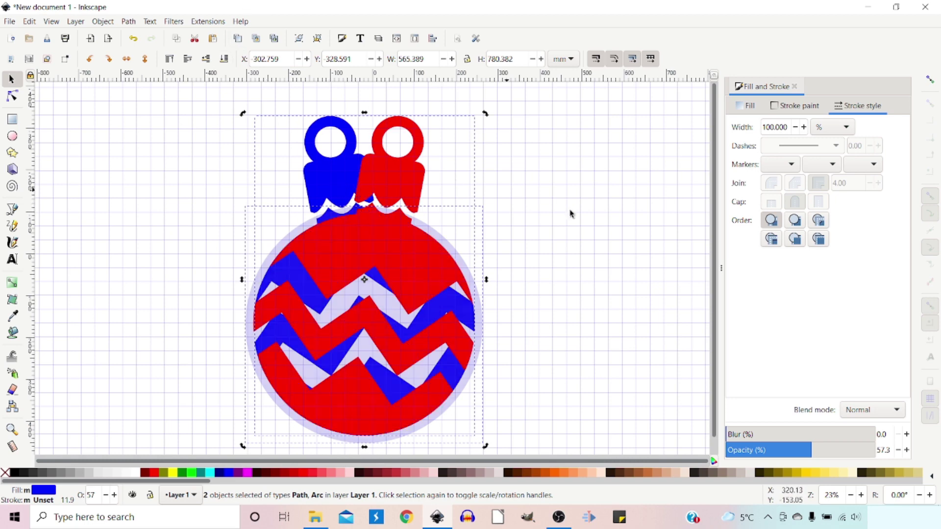
pyautogui.moveTo(324, 177); pyautogui.dragTo(250, 153)
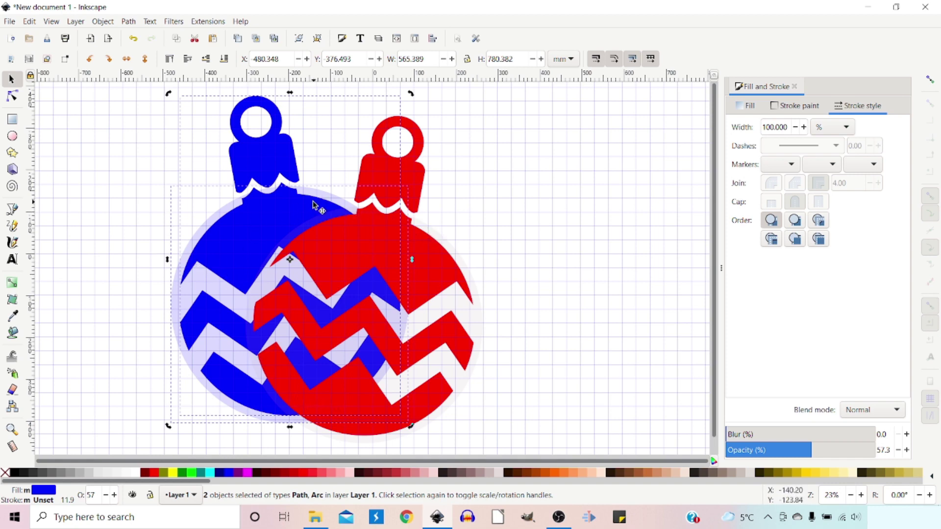
# - Subtract the red ornament's faint outer circle from the blue ornament using Difference to leave a gap between them
pyautogui.click(432, 236)
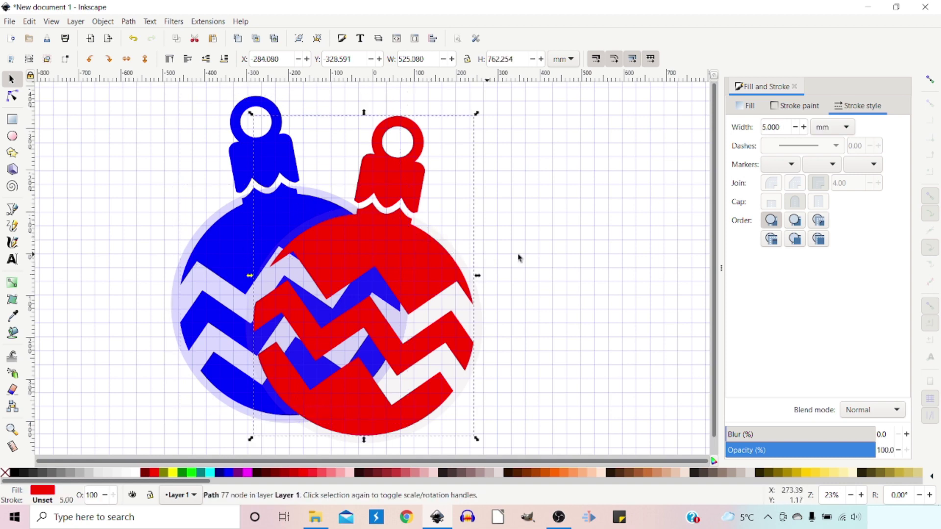
pyautogui.click(583, 252)
pyautogui.click(481, 335)
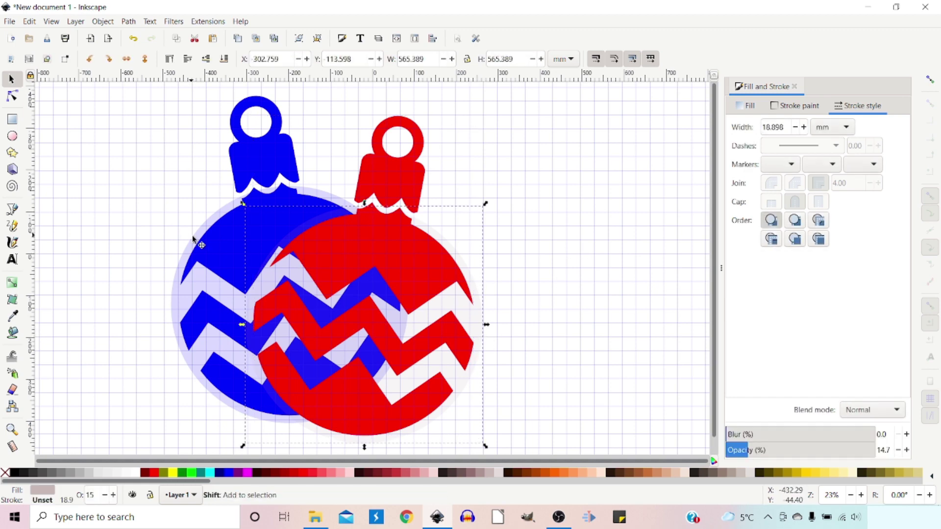
pyautogui.keyDown('shift'); pyautogui.click(215, 248); pyautogui.keyUp('shift')
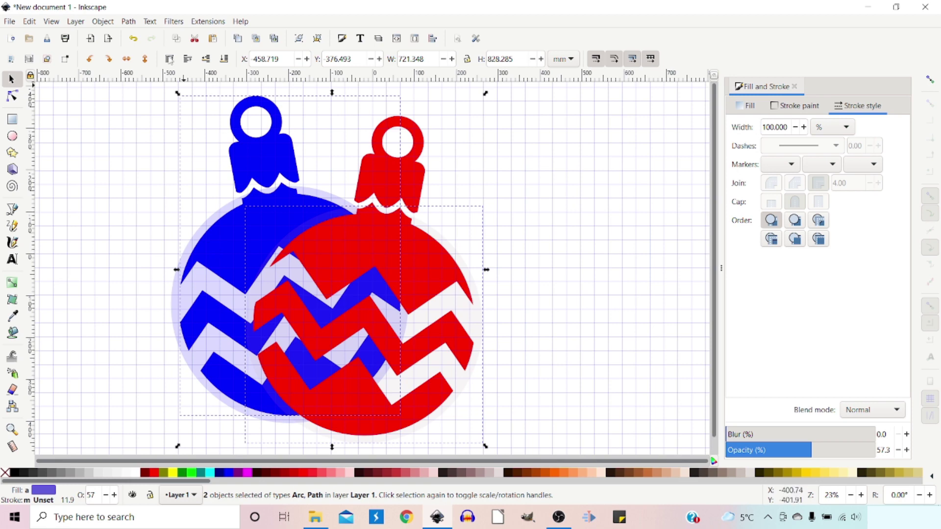
pyautogui.click(129, 22)
pyautogui.click(146, 91)
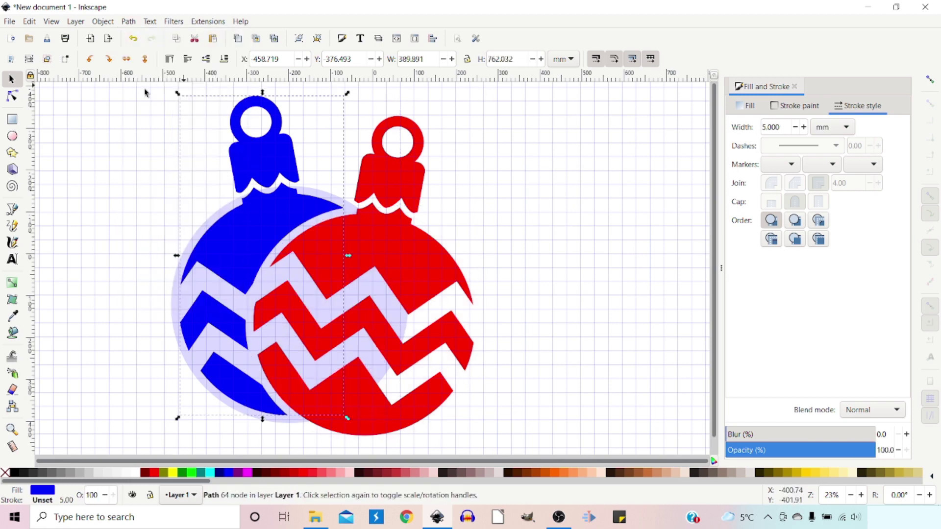
# - Delete the leftover faint circle behind the blue ornament and hide the page grid
pyautogui.click(178, 315)
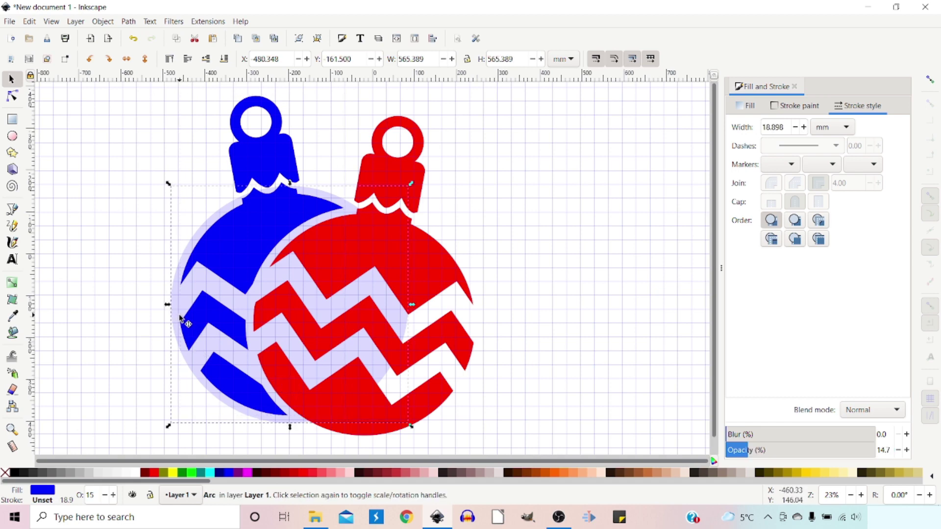
pyautogui.press('Delete')
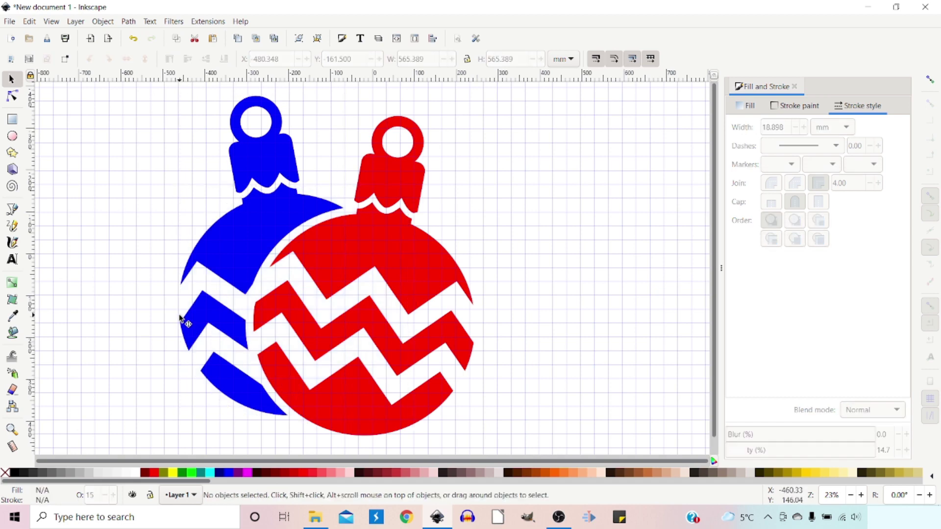
pyautogui.moveTo(517, 241); pyautogui.dragTo(565, 248)
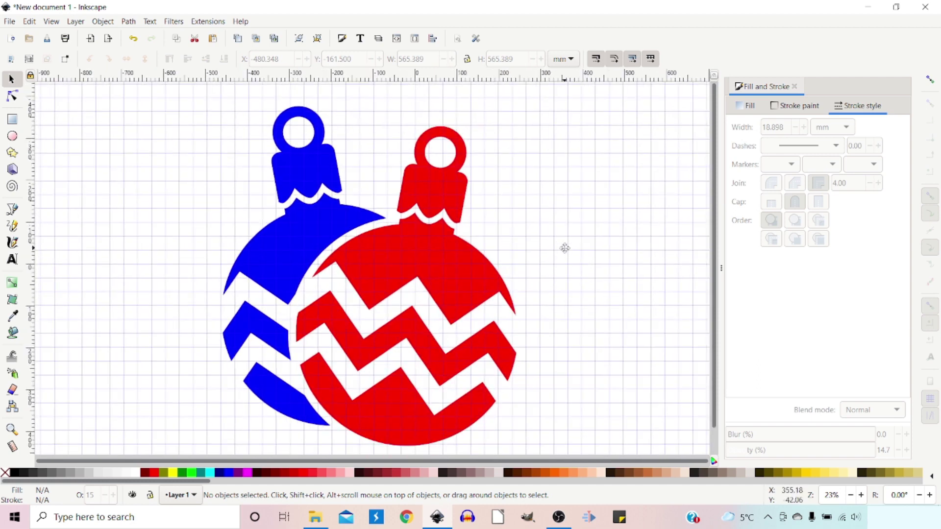
pyautogui.press('-')
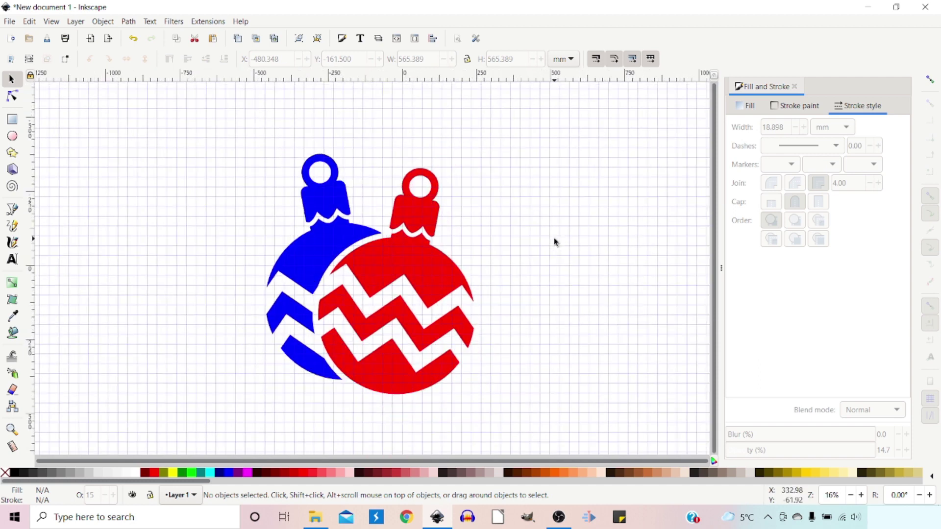
pyautogui.click(51, 22)
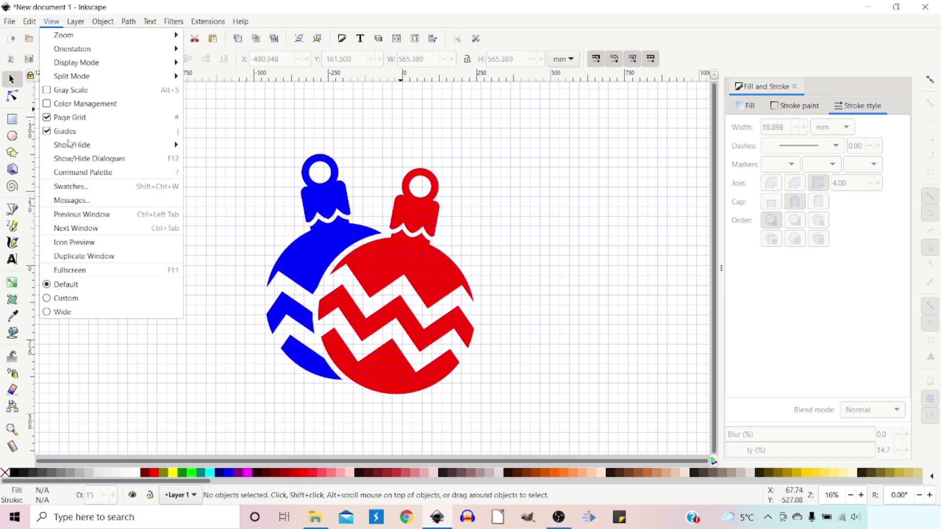
pyautogui.click(67, 118)
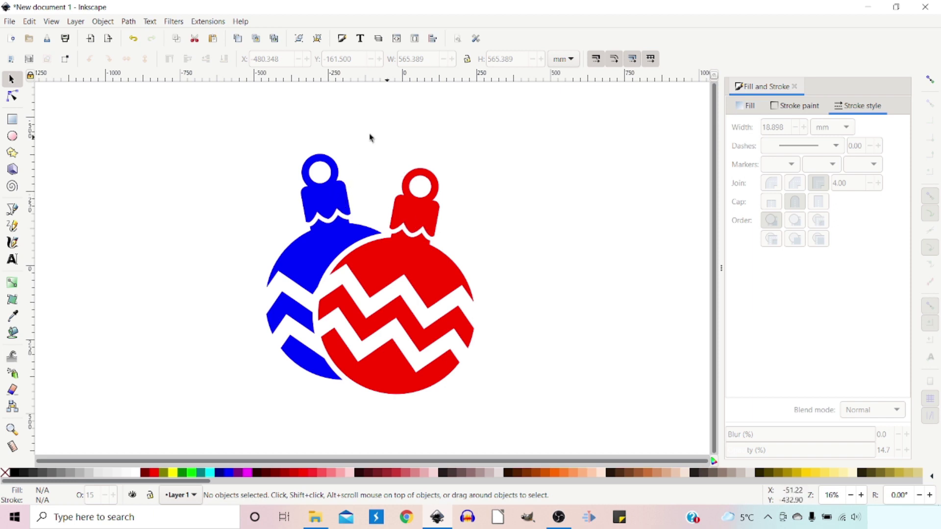
# - Break the red ornament apart into its separate pieces
pyautogui.click(414, 252)
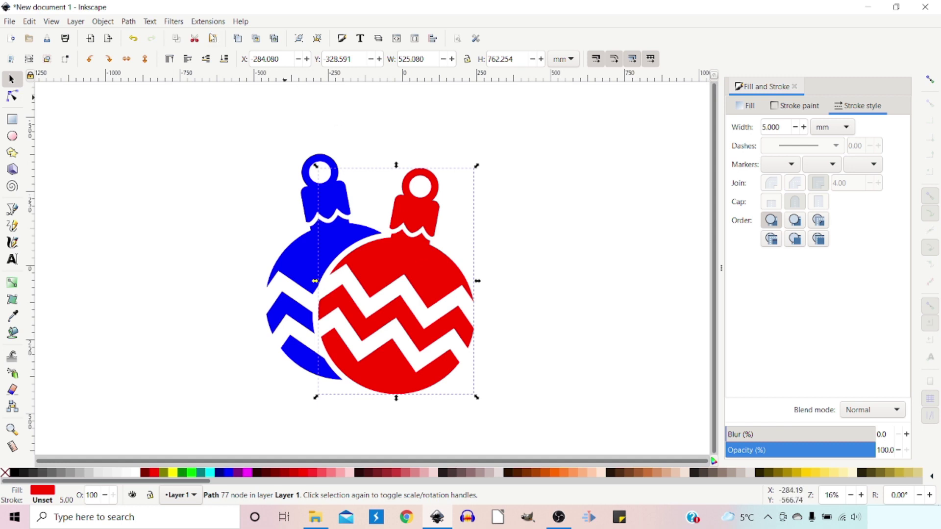
pyautogui.click(129, 23)
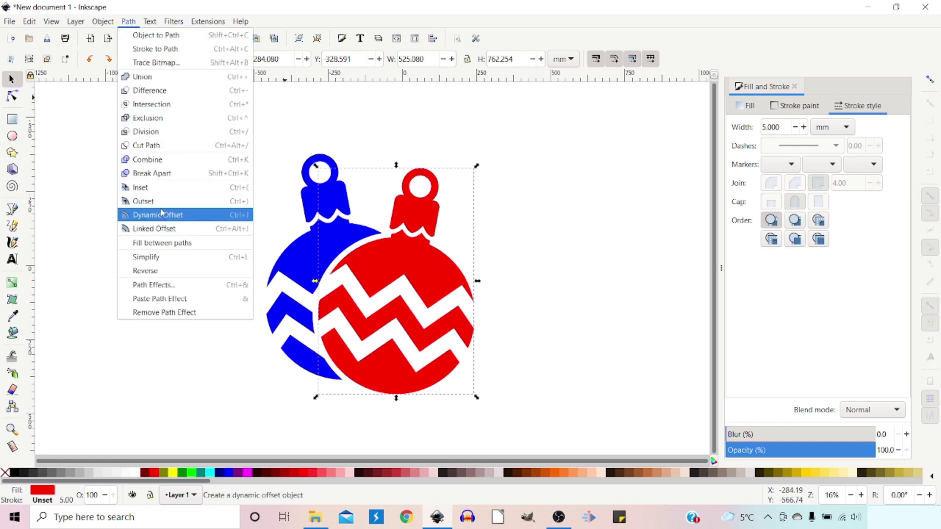
pyautogui.click(152, 173)
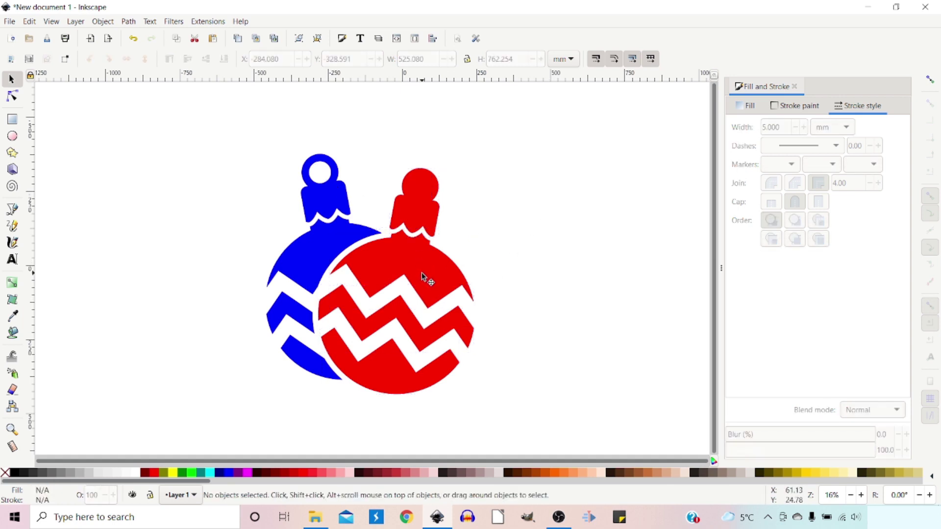
# - Merge the three red bauble body pieces into one path with Union
pyautogui.click(410, 321)
pyautogui.keyDown('shift'); pyautogui.click(406, 345); pyautogui.keyUp('shift')
pyautogui.keyDown('shift'); pyautogui.click(400, 375); pyautogui.keyUp('shift')
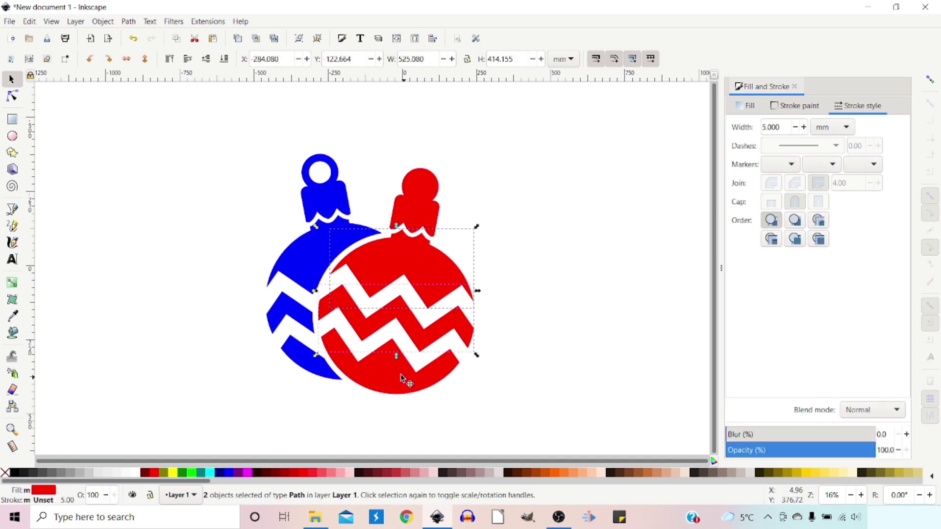
pyautogui.click(128, 21)
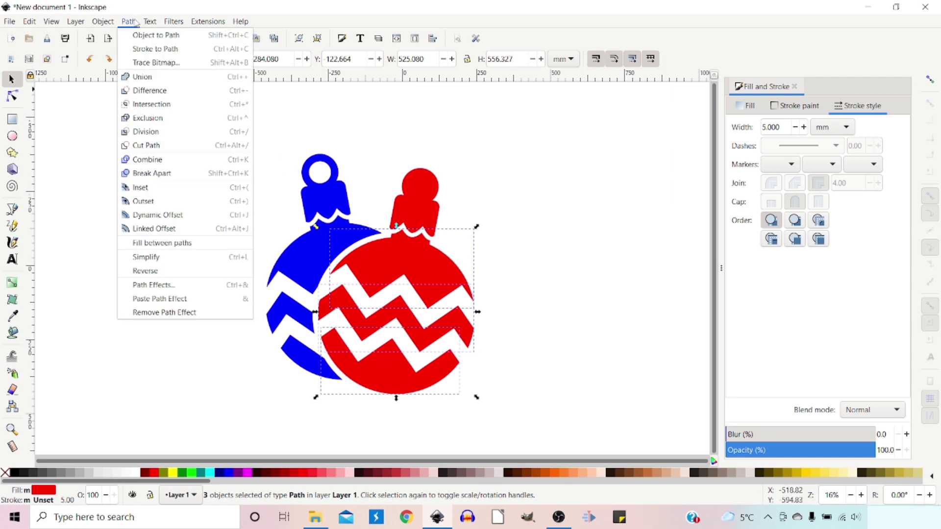
pyautogui.click(141, 77)
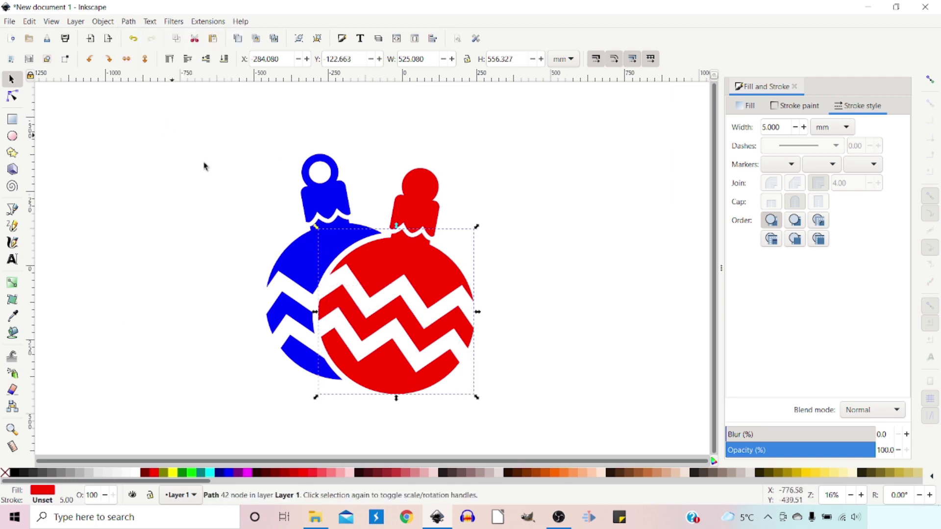
pyautogui.click(548, 216)
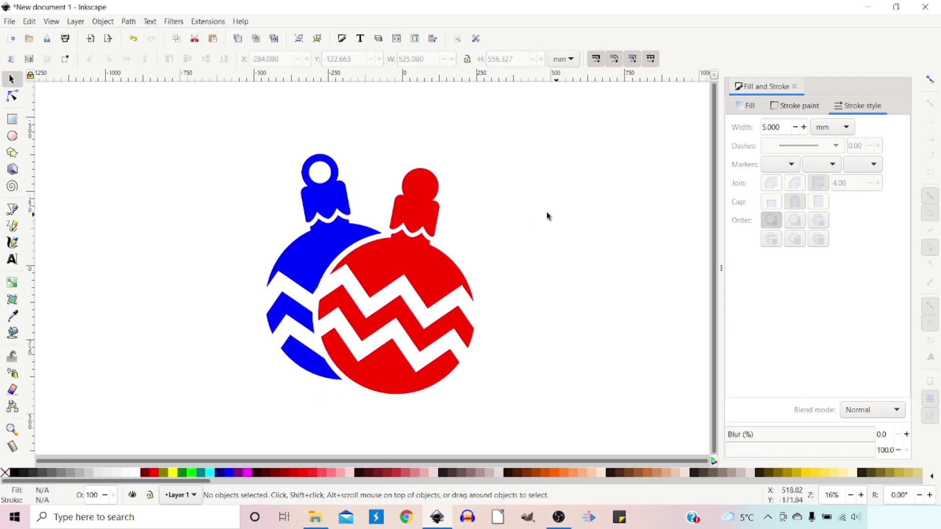
# - Combine the red ornament's cap with the small circle inside its hanging ring to cut the ring hole out again
pyautogui.click(420, 190)
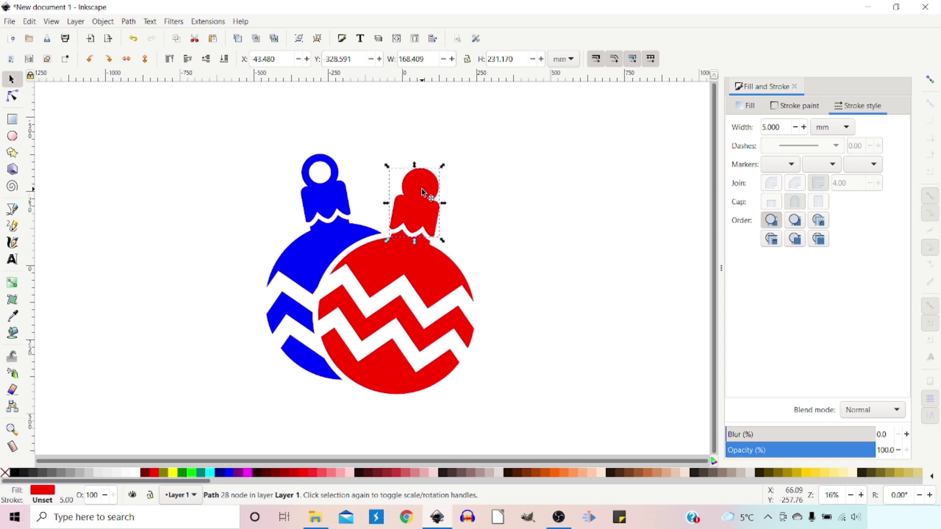
pyautogui.keyDown('alt'); pyautogui.click(422, 189); pyautogui.keyUp('alt')
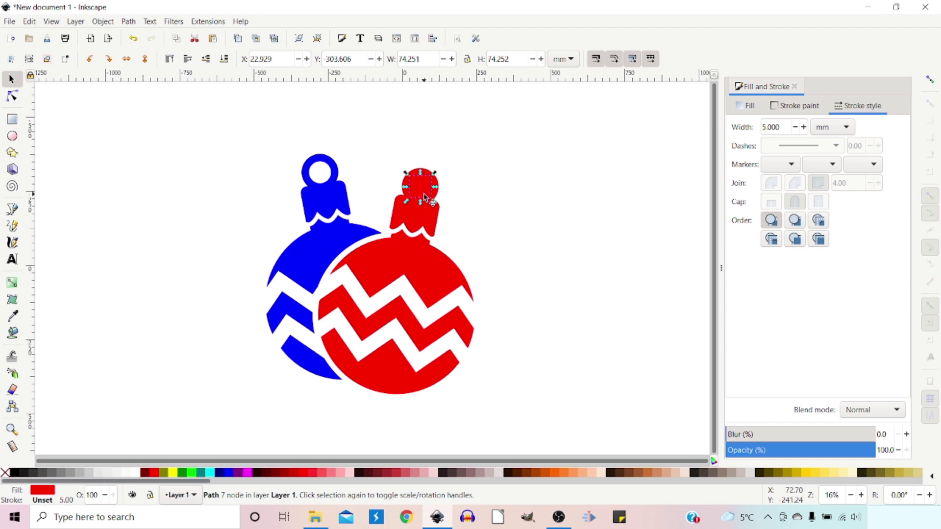
pyautogui.keyDown('shift'); pyautogui.click(422, 217); pyautogui.keyUp('shift')
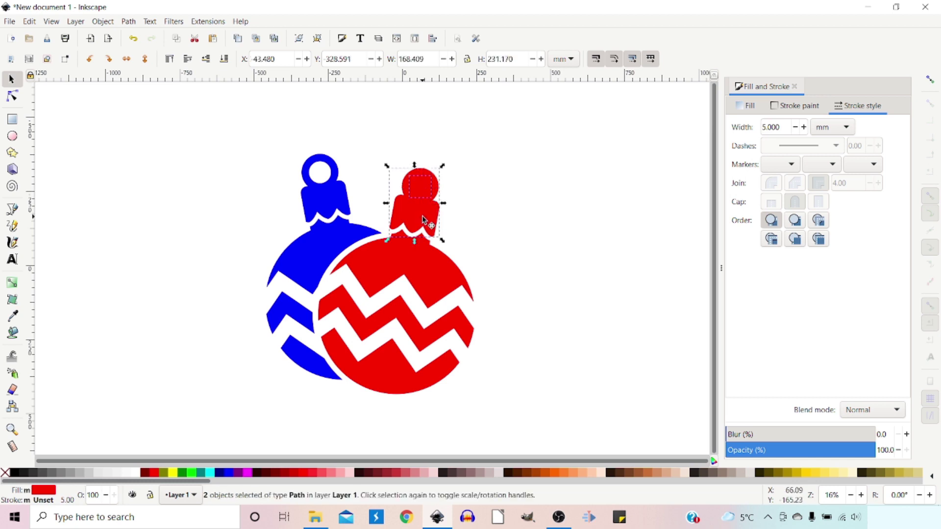
pyautogui.click(129, 22)
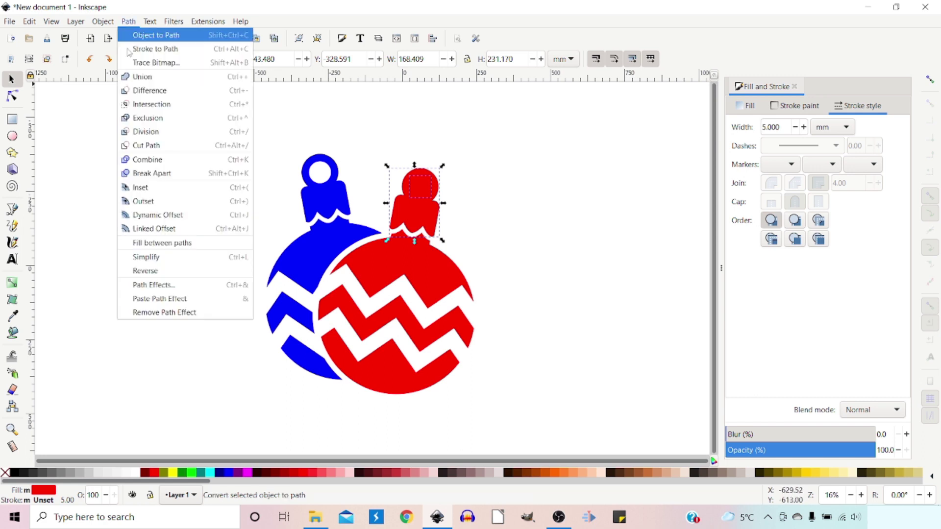
pyautogui.click(149, 160)
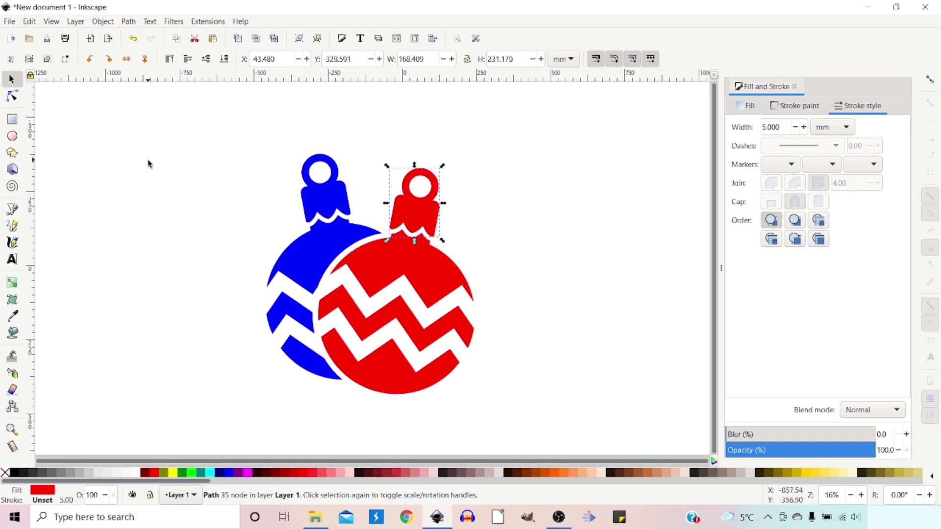
# - Fill the front ornament's cap with gold #D4AA00 and change the fill to a linear gradient
pyautogui.click(797, 473)
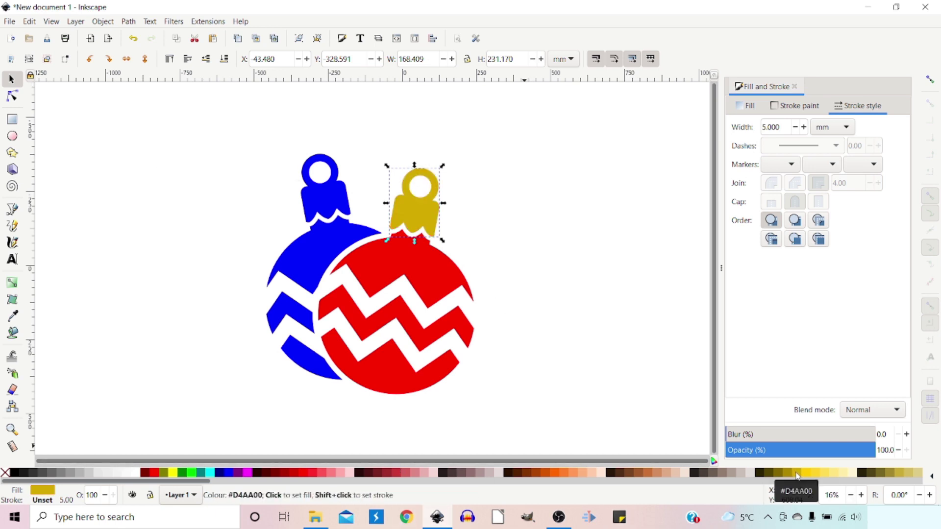
pyautogui.click(748, 106)
pyautogui.click(774, 128)
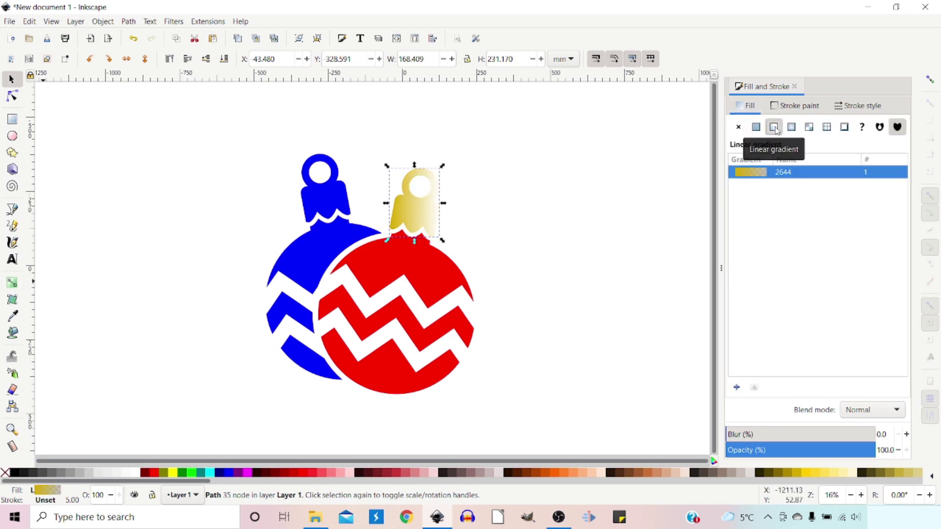
# - Tilt the cap's gradient by raising its start point slightly, and set the end stop's alpha to 100
pyautogui.click(12, 284)
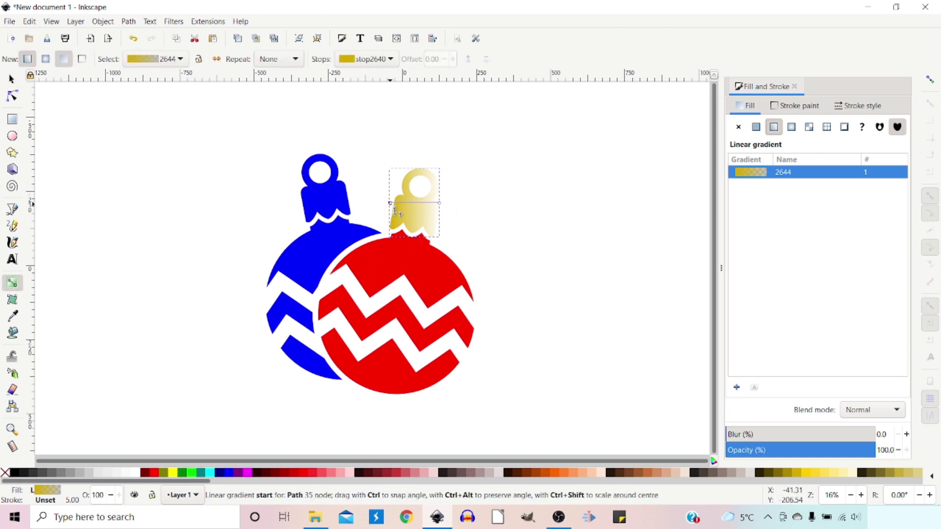
pyautogui.moveTo(395, 204); pyautogui.dragTo(394, 198)
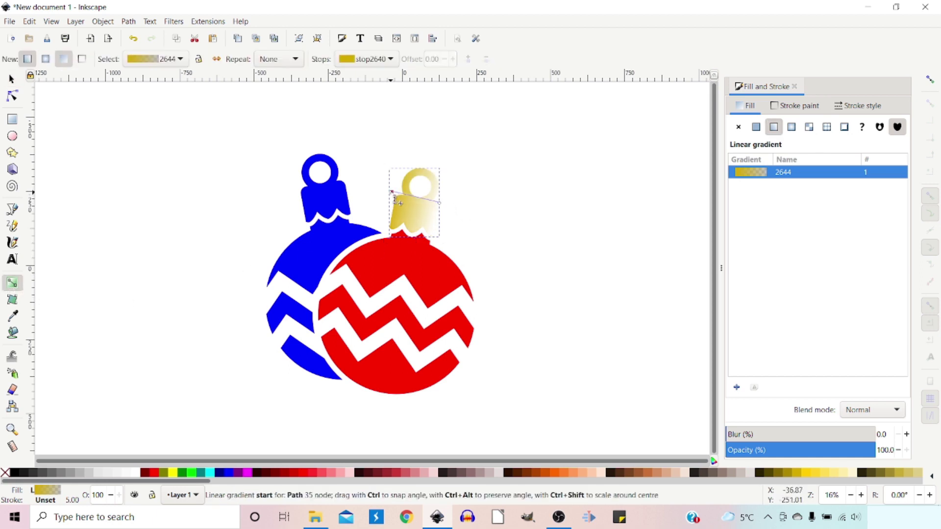
pyautogui.click(395, 201)
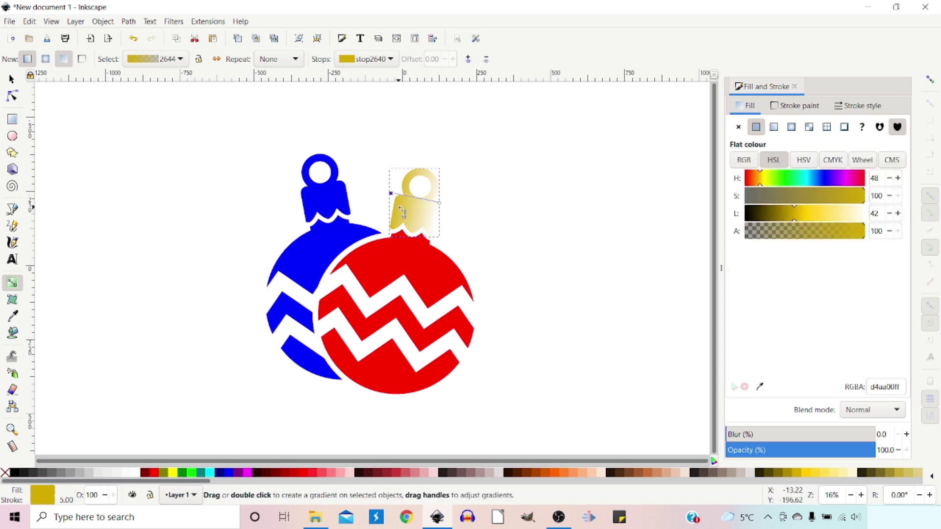
pyautogui.click(441, 204)
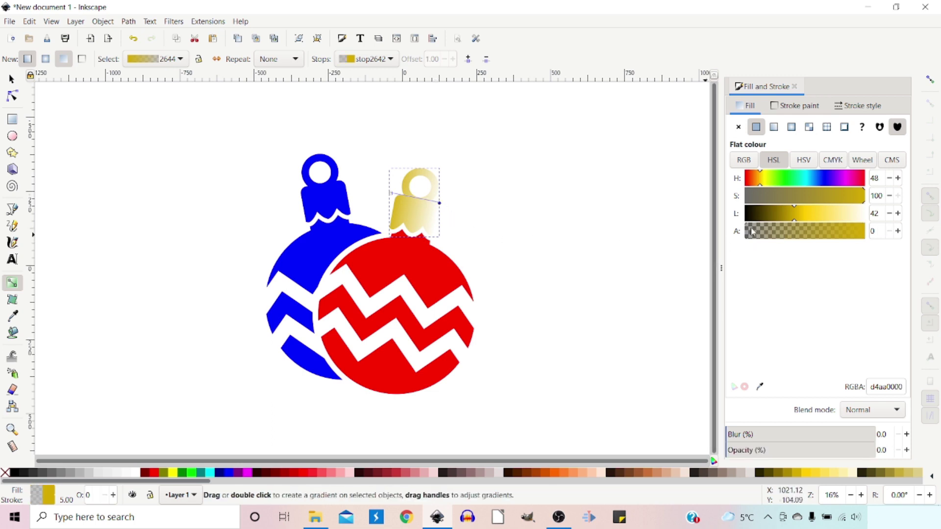
pyautogui.moveTo(752, 232); pyautogui.dragTo(893, 233)
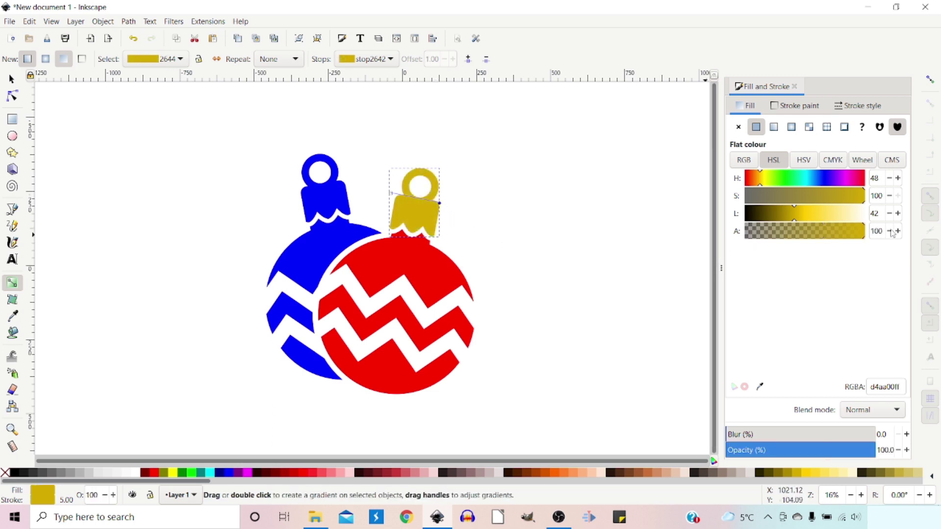
# - Add a stop at offset 0.39 on the cap's gradient and lighten it to a lightness of 67
pyautogui.doubleClick(412, 198)
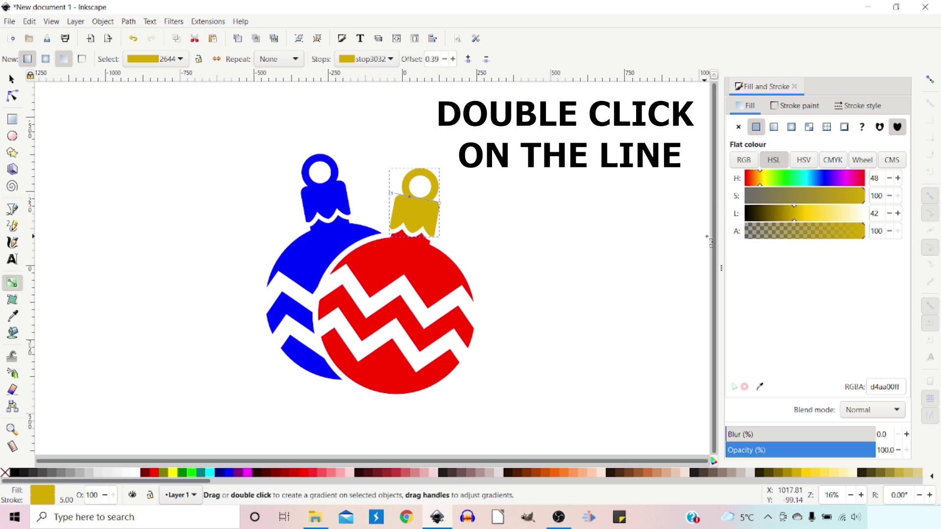
pyautogui.moveTo(794, 216); pyautogui.dragTo(830, 217)
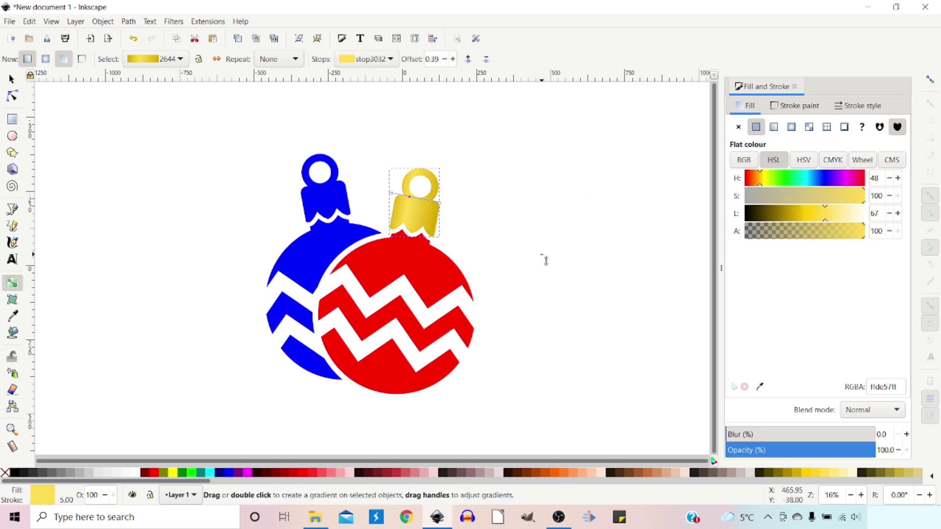
pyautogui.press('Escape')
pyautogui.click(11, 79)
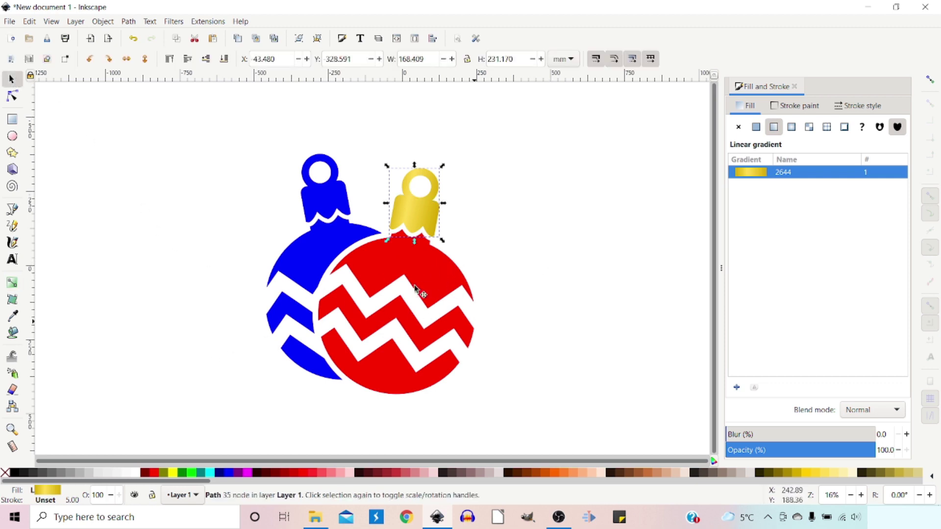
# - Give the red bauble body a radial gradient fill and set its outer stop's alpha to 100
pyautogui.click(440, 280)
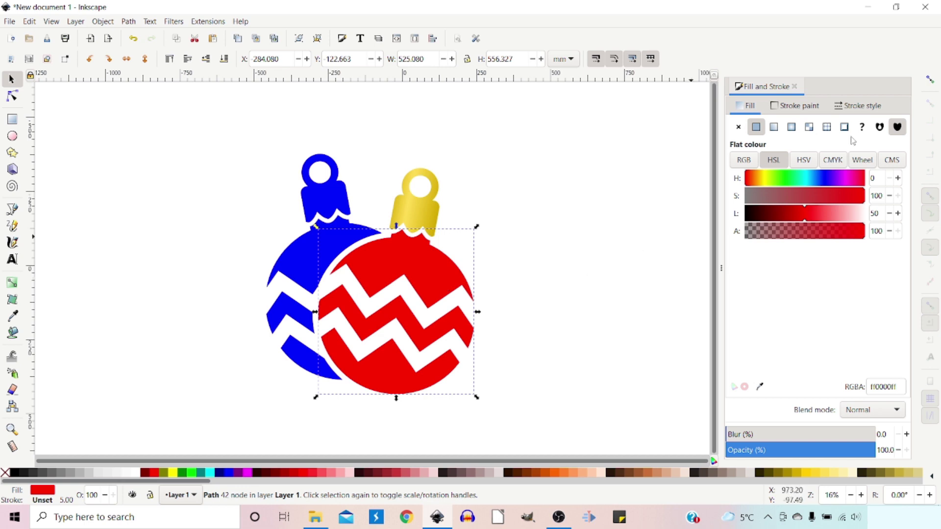
pyautogui.click(791, 127)
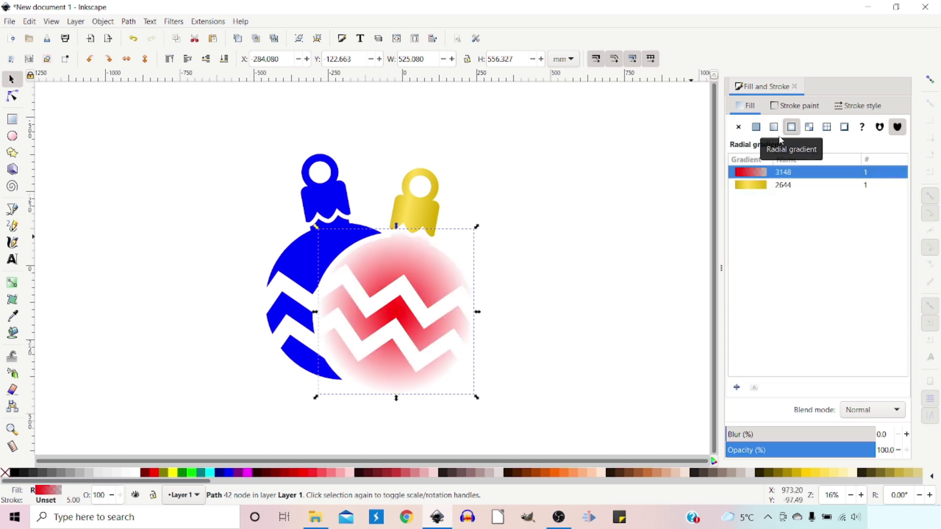
pyautogui.click(12, 283)
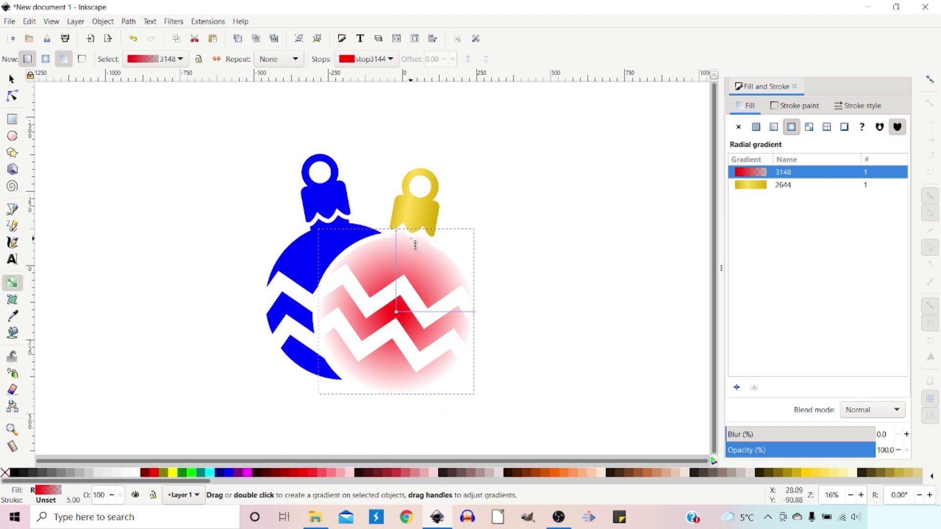
pyautogui.click(476, 314)
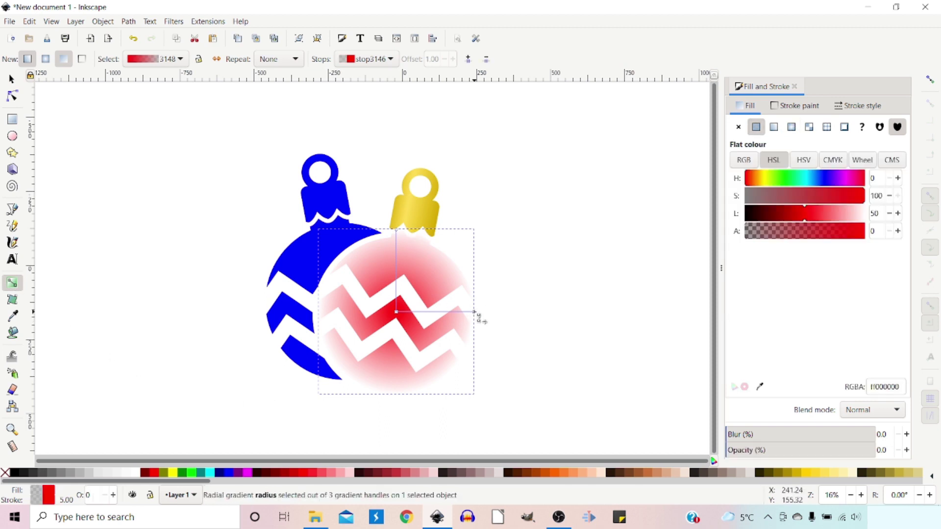
pyautogui.moveTo(762, 231); pyautogui.dragTo(874, 233)
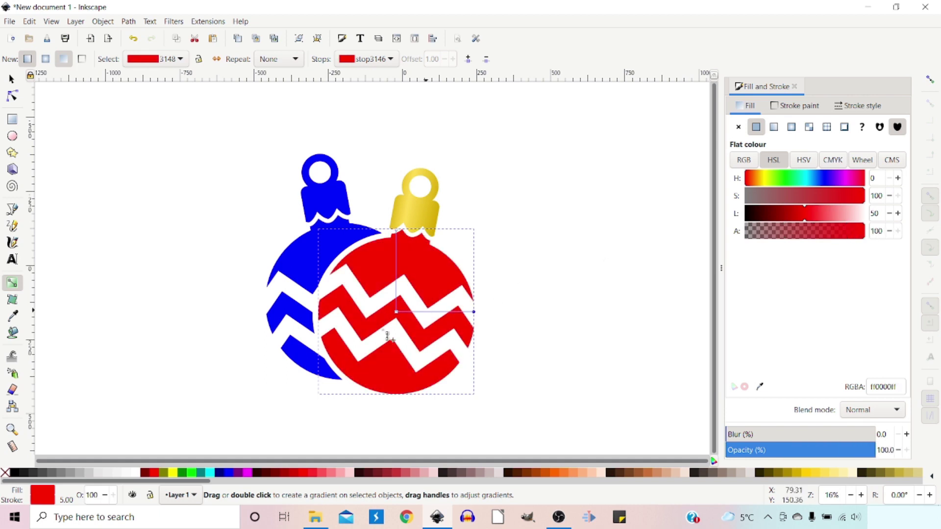
# - Set the red radial gradient's centre stop to lightness 81 and extend its horizontal radius slightly beyond the bauble's edge
pyautogui.click(396, 312)
pyautogui.moveTo(811, 215); pyautogui.dragTo(844, 218)
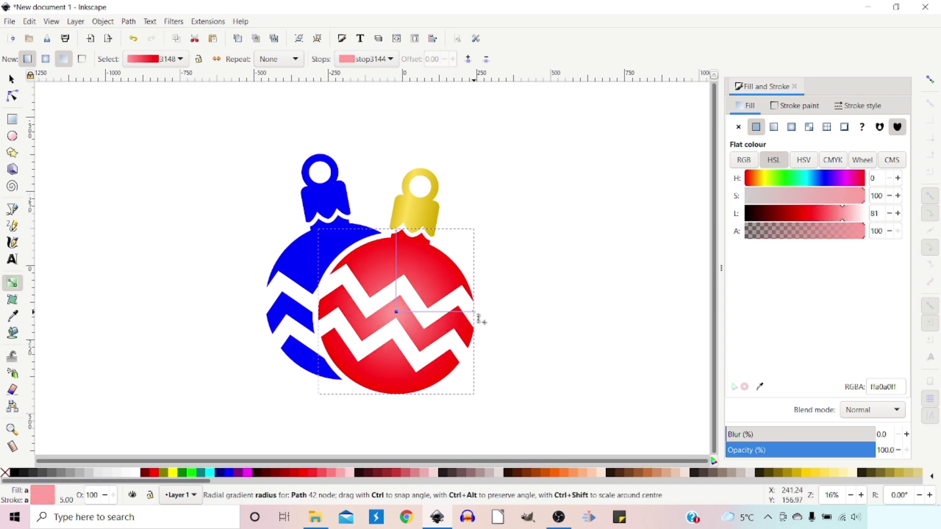
pyautogui.moveTo(474, 312); pyautogui.dragTo(494, 312)
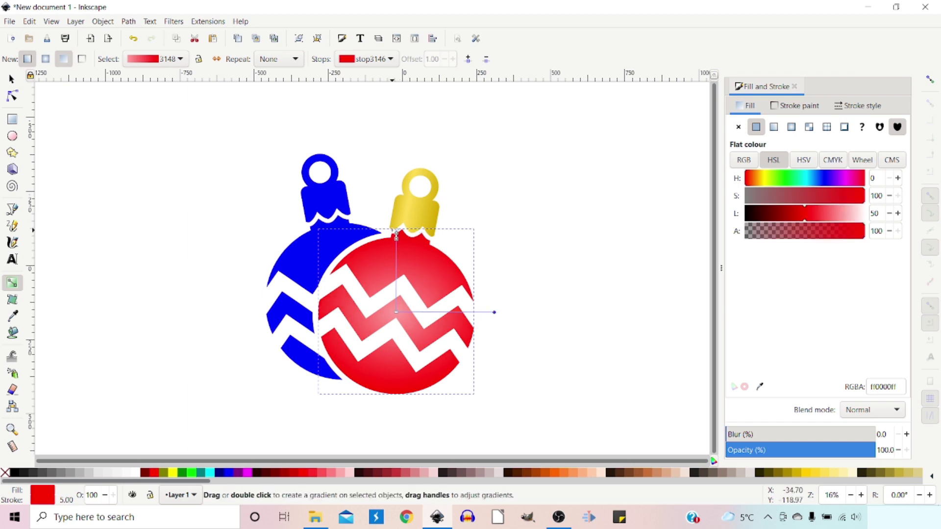
# - Extend the red radial gradient's vertical radius above the bauble and add a stop near the outer end of its horizontal radius
pyautogui.moveTo(396, 231); pyautogui.dragTo(398, 216)
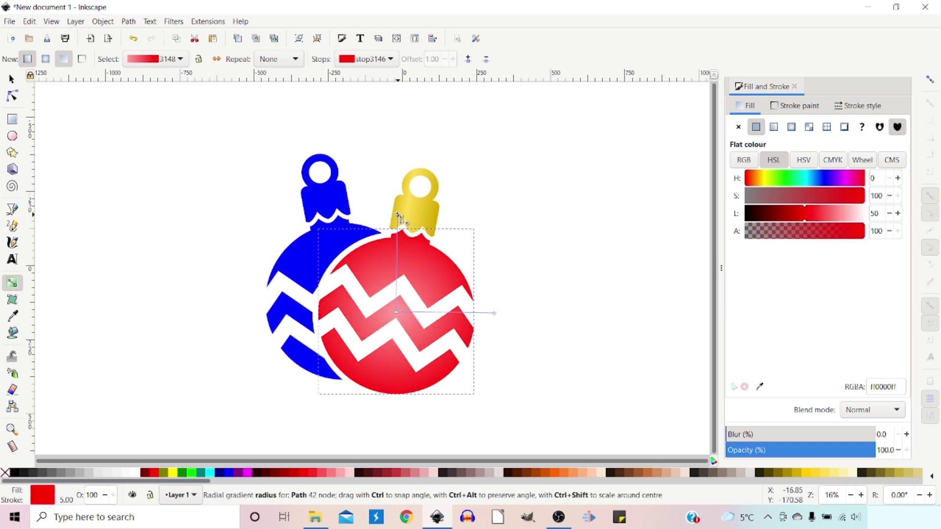
pyautogui.click(485, 316)
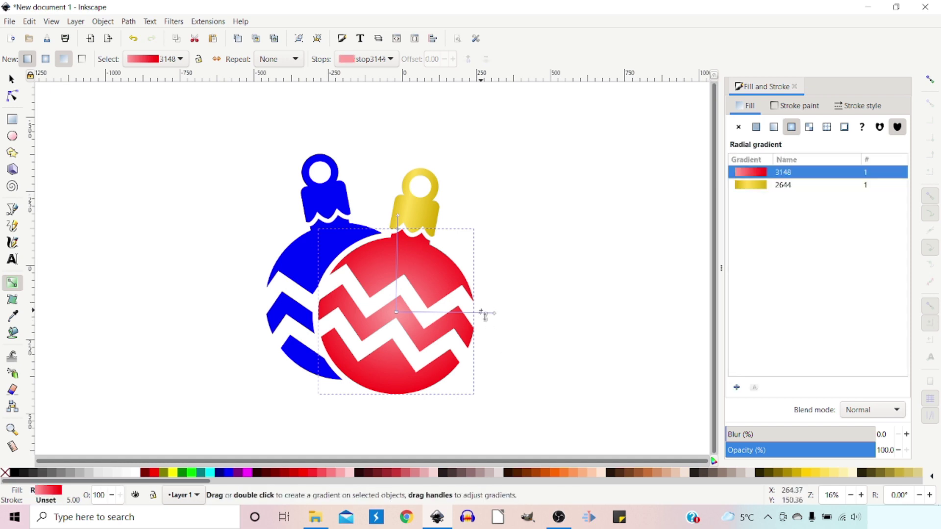
# - Darken the red gradient's outer stop to lightness 41 and shift the gradient's centre toward the bauble's upper left
pyautogui.click(495, 313)
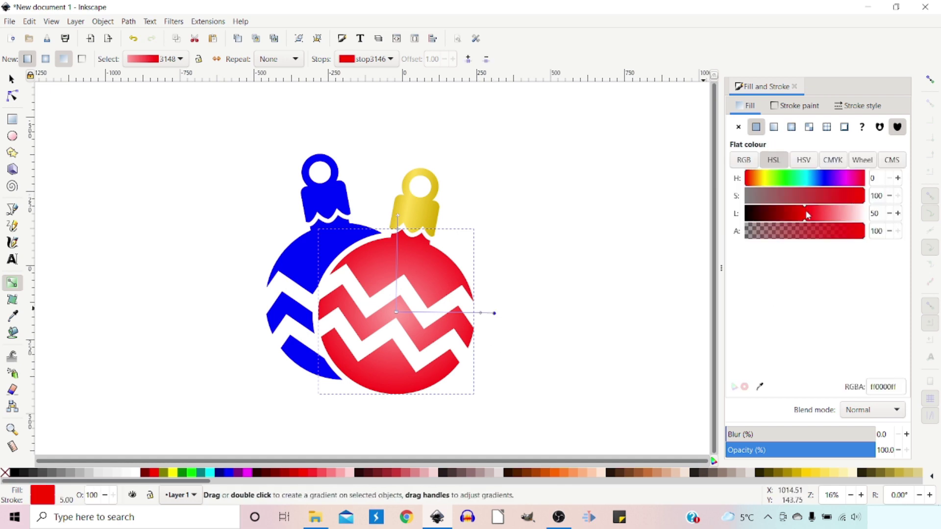
pyautogui.moveTo(808, 215); pyautogui.dragTo(795, 214)
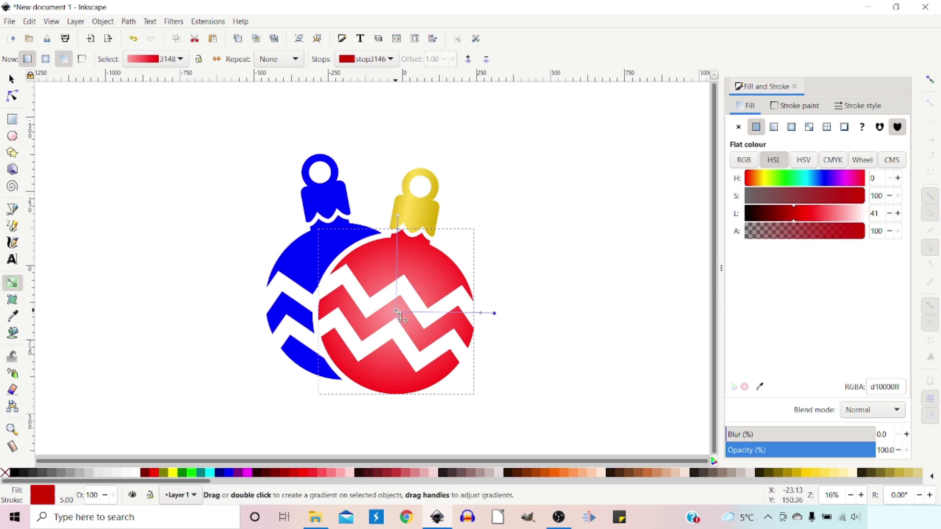
pyautogui.moveTo(398, 312); pyautogui.dragTo(386, 295)
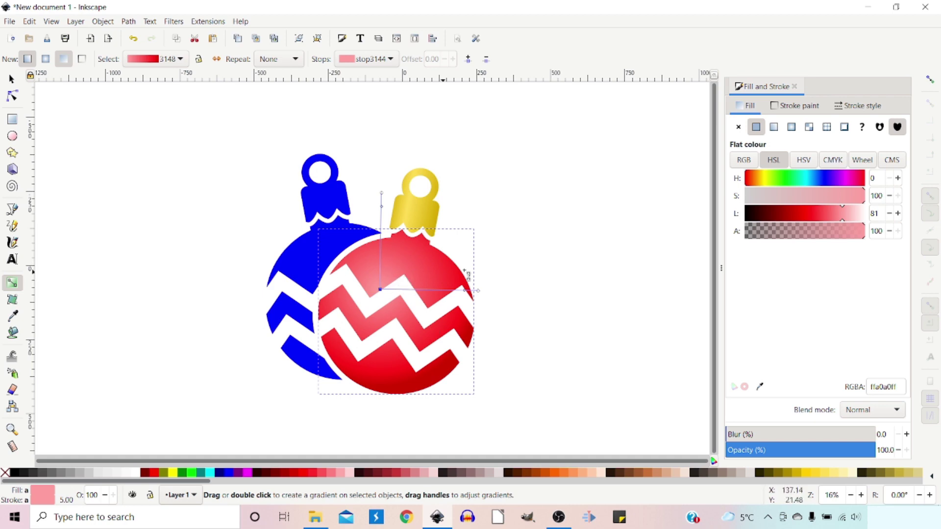
# - Give the red bauble body a dark red stroke and its gold cap a dark gold stroke
pyautogui.click(18, 82)
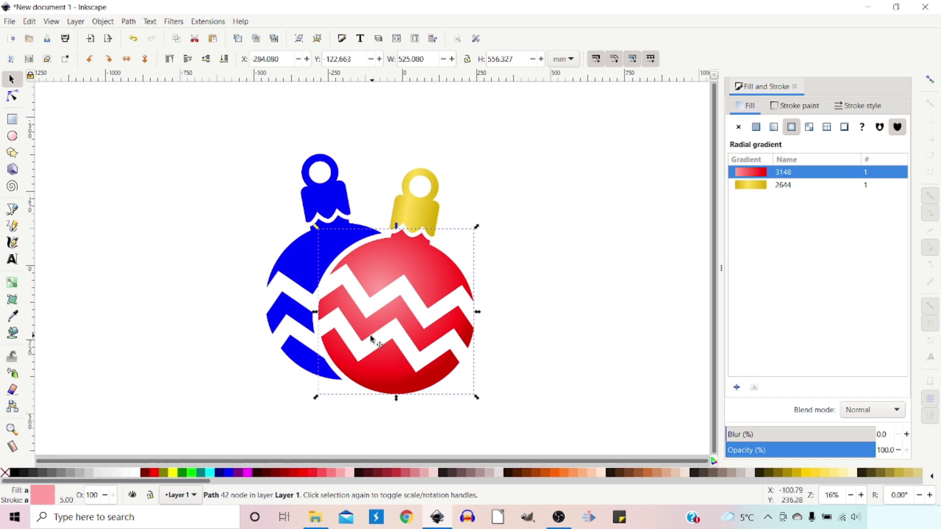
pyautogui.keyDown('shift'); pyautogui.click(292, 474); pyautogui.keyUp('shift')
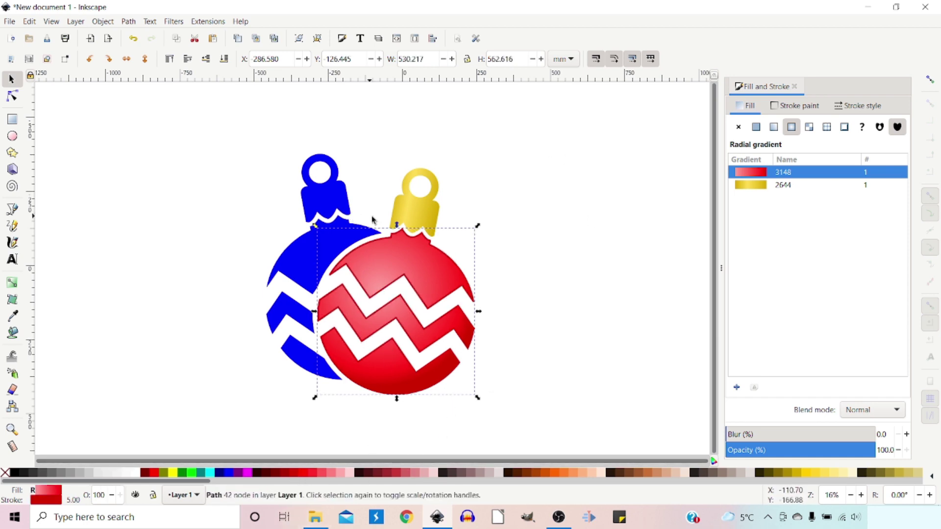
pyautogui.click(427, 212)
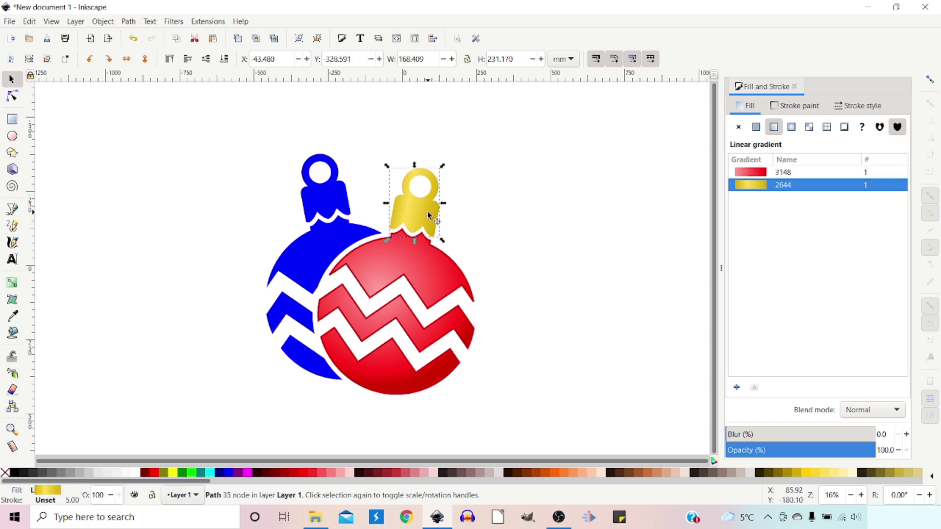
pyautogui.keyDown('shift'); pyautogui.click(799, 474); pyautogui.keyUp('shift')
pyautogui.click(622, 252)
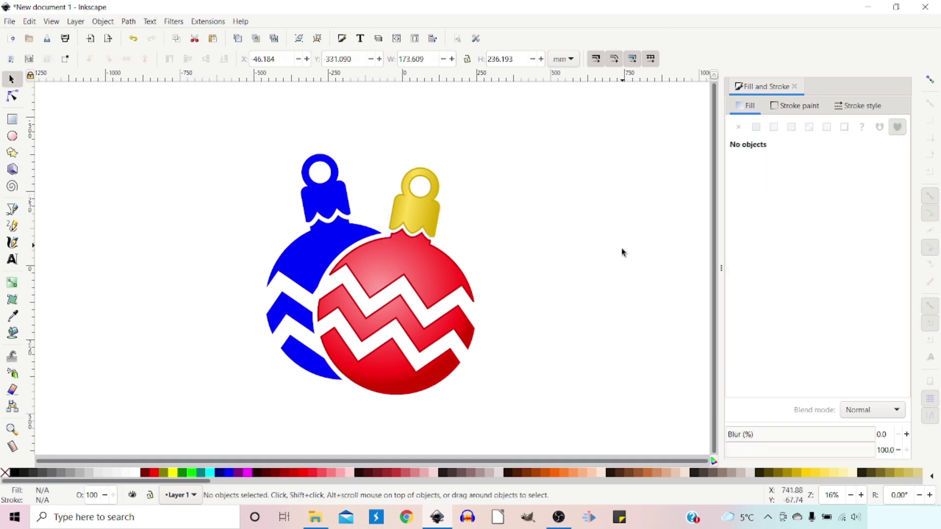